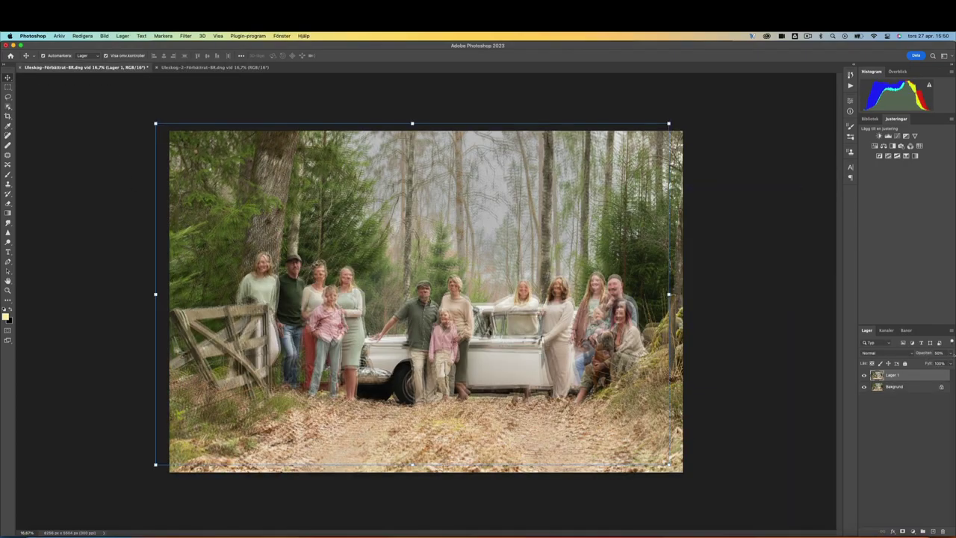
# - Zoom in to check Lager 1's alignment, then fit the view and restore its opacity
pyautogui.scroll(5, 654, 207)
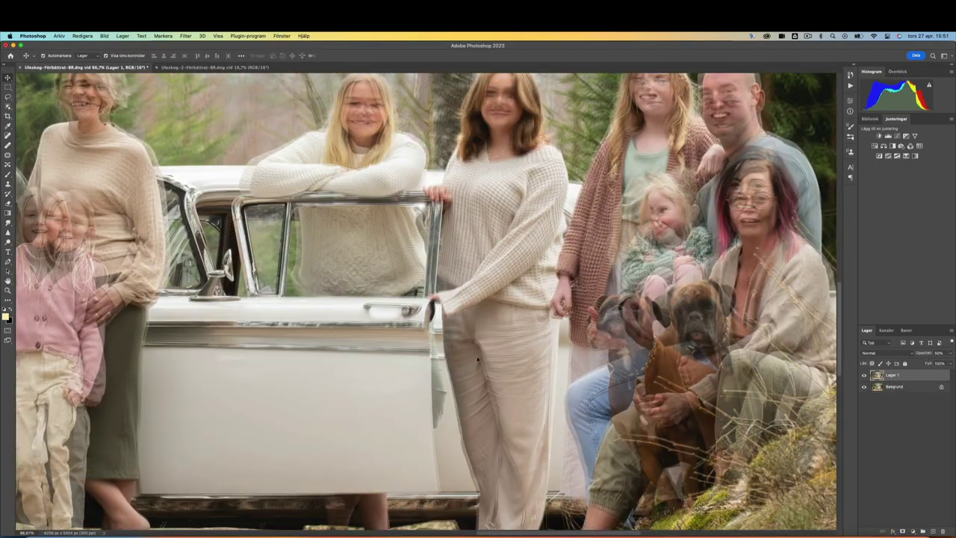
pyautogui.scroll(3, 654, 207)
pyautogui.scroll(-3, 654, 207)
pyautogui.scroll(-1, 256, 326)
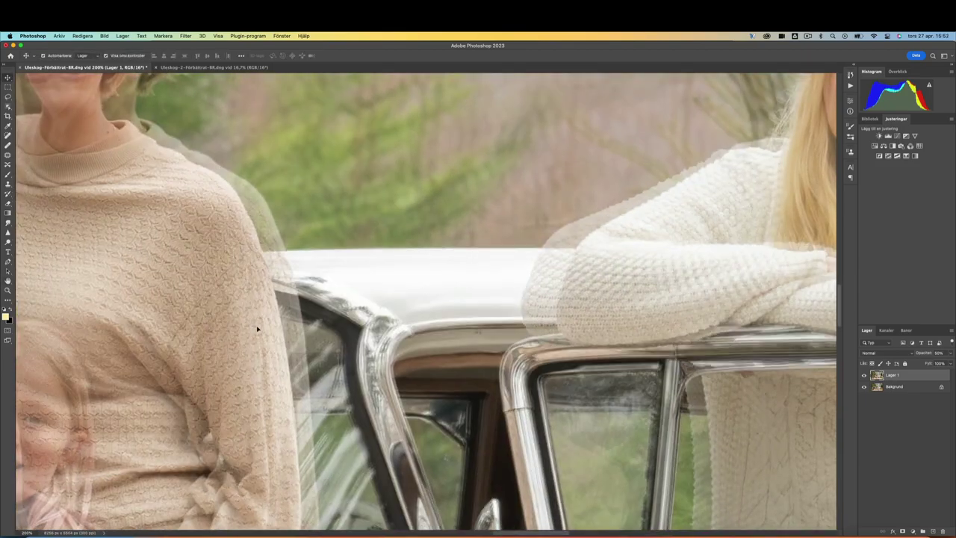
pyautogui.scroll(-1, 619, 363)
pyautogui.scroll(-2, 619, 363)
pyautogui.scroll(-2, 618, 363)
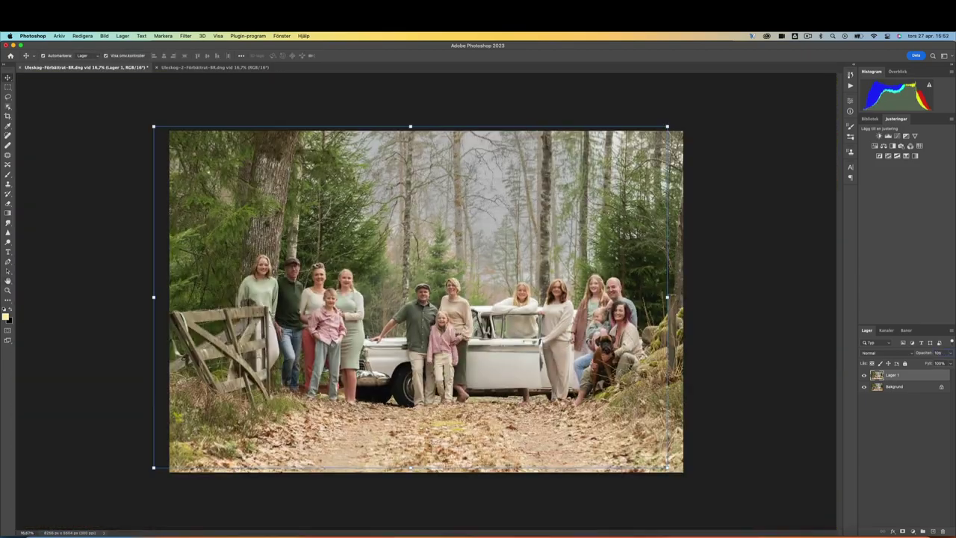
pyautogui.click(849, 74)
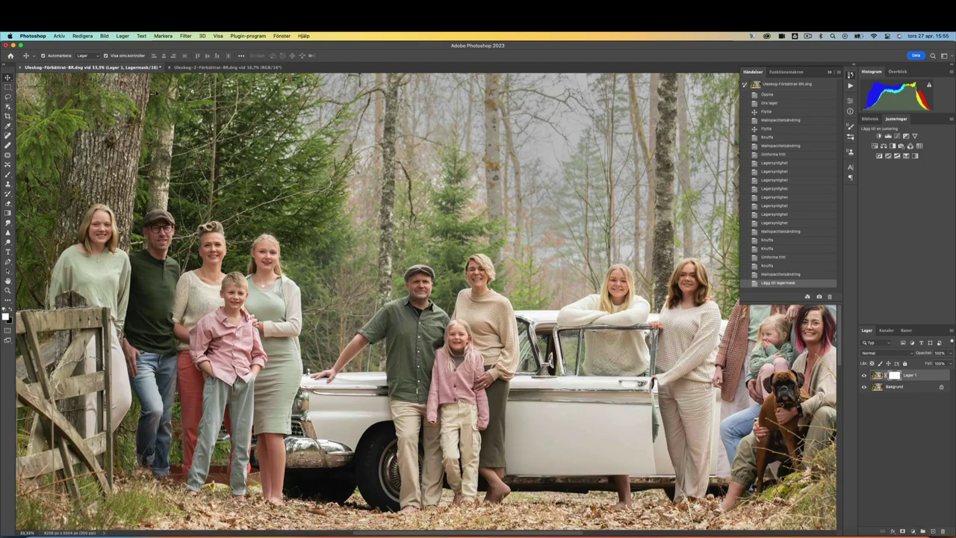
# - Toggle Lager 1's visibility to compare, then paint on its layer mask with the Brush
pyautogui.click(863, 375)
pyautogui.click(864, 375)
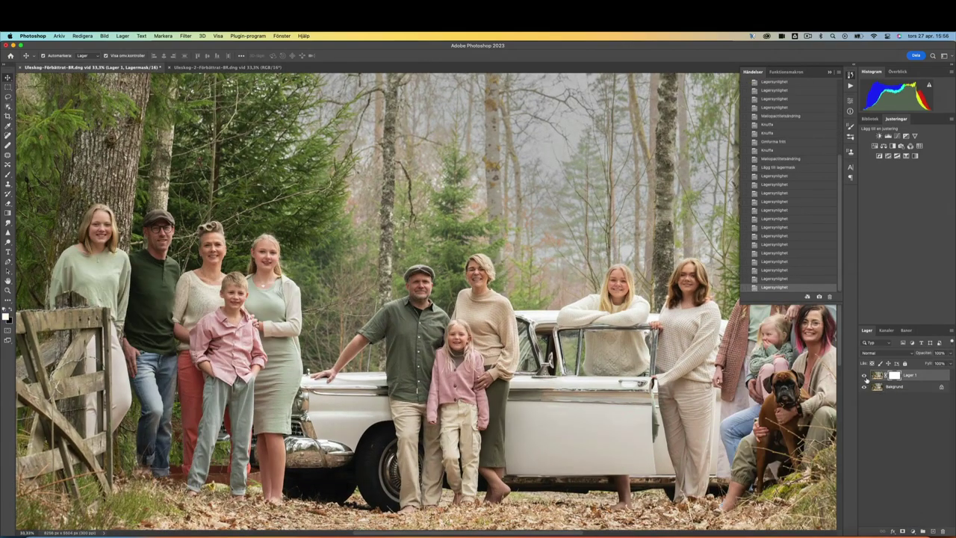
pyautogui.press('b')
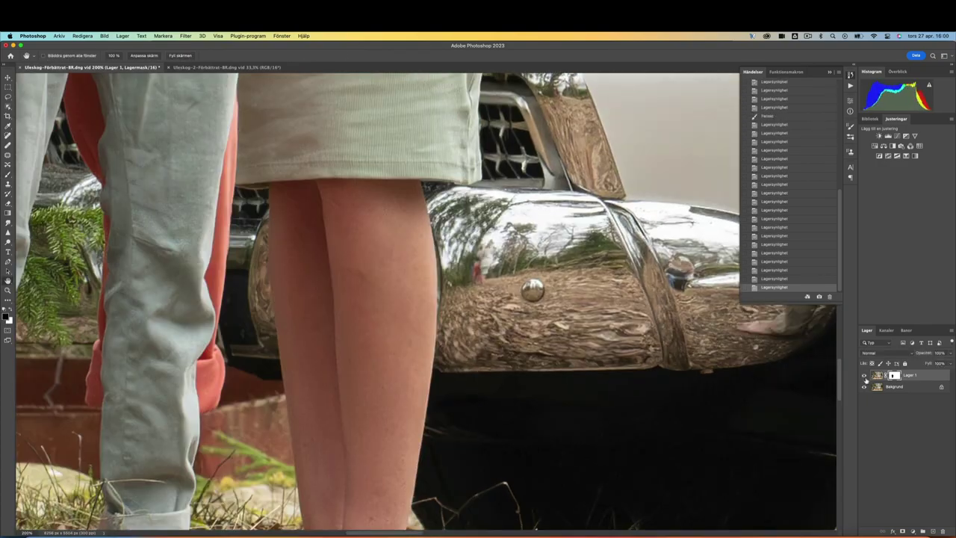
pyautogui.press('b')
pyautogui.click(487, 93)
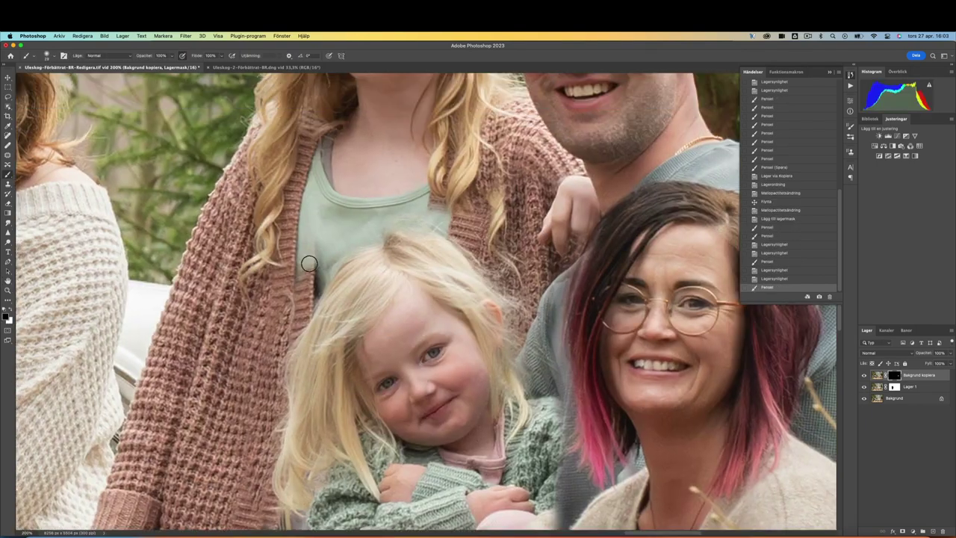
# - Paint the mask to reveal the man's hand, the girl's hair edges, the cardigan and her knees
pyautogui.moveTo(309, 264)
pyautogui.mouseDown()
pyautogui.moveTo(299, 329)
pyautogui.moveTo(456, 224)
pyautogui.mouseUp()
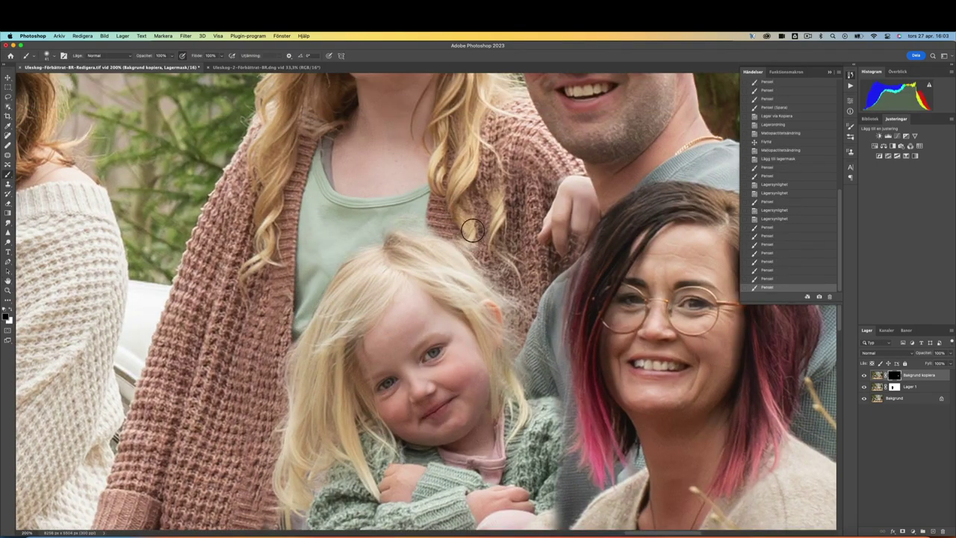
pyautogui.moveTo(478, 194); pyautogui.dragTo(552, 224)
pyautogui.moveTo(552, 283)
pyautogui.mouseDown()
pyautogui.moveTo(608, 334)
pyautogui.moveTo(531, 246)
pyautogui.moveTo(586, 171)
pyautogui.mouseUp()
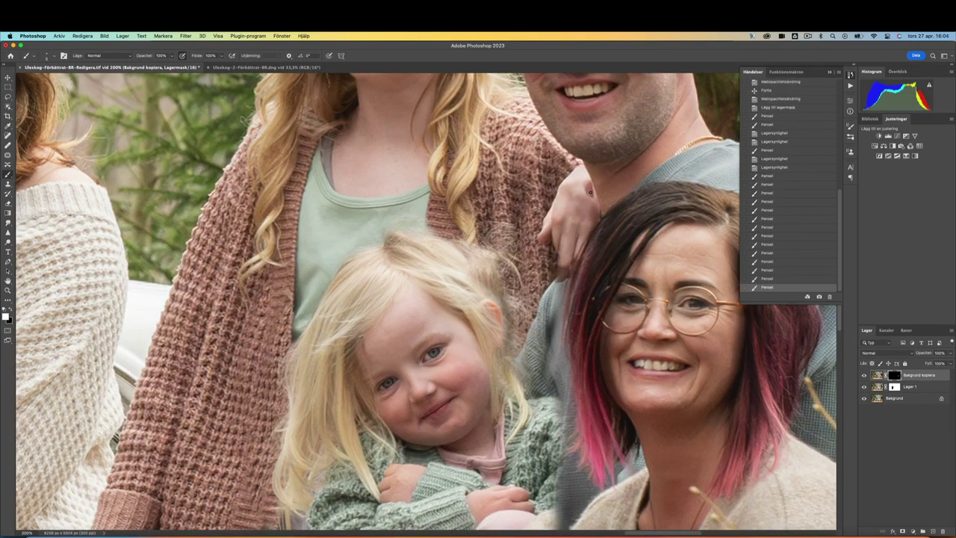
pyautogui.moveTo(553, 261)
pyautogui.mouseDown()
pyautogui.moveTo(549, 306)
pyautogui.moveTo(535, 236)
pyautogui.mouseUp()
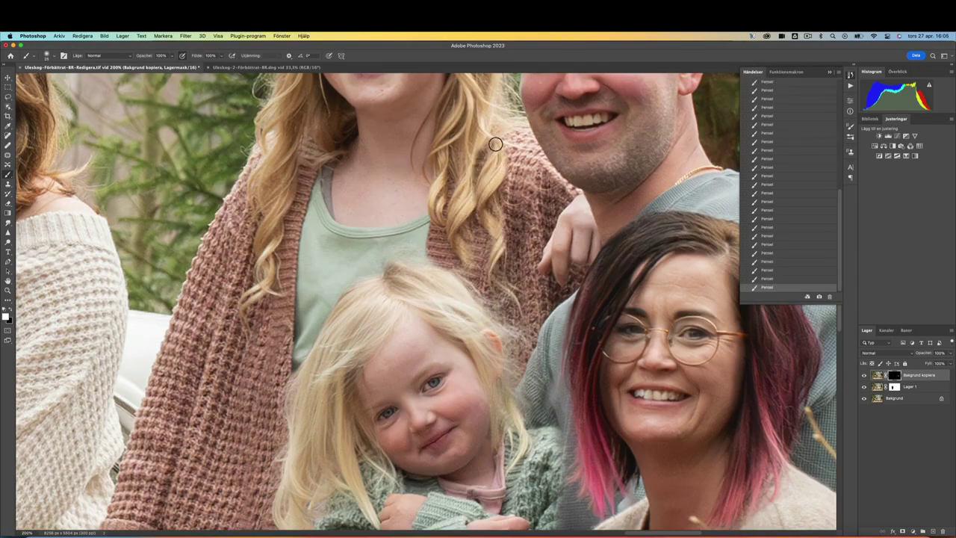
pyautogui.moveTo(495, 145); pyautogui.dragTo(427, 424)
pyautogui.scroll(-3, 837, 328)
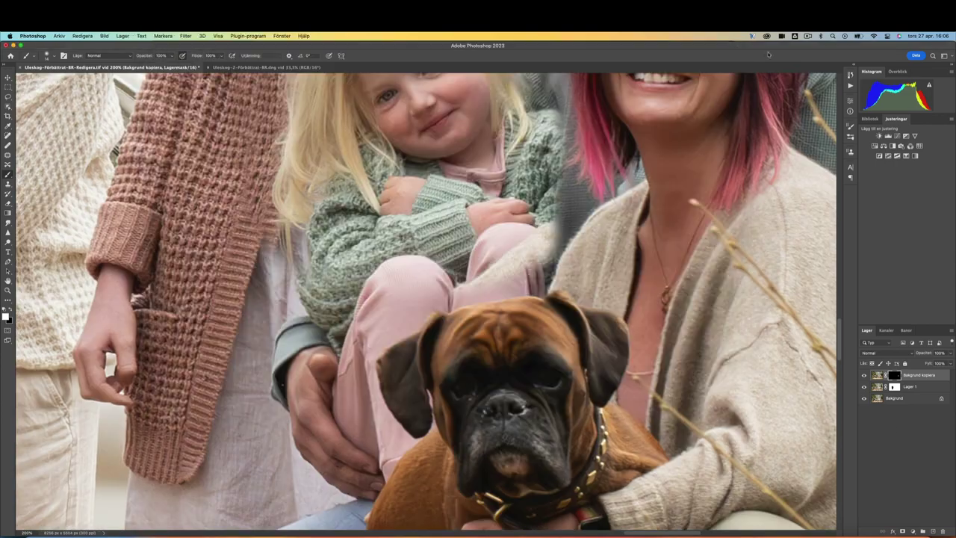
pyautogui.moveTo(548, 247); pyautogui.dragTo(537, 137)
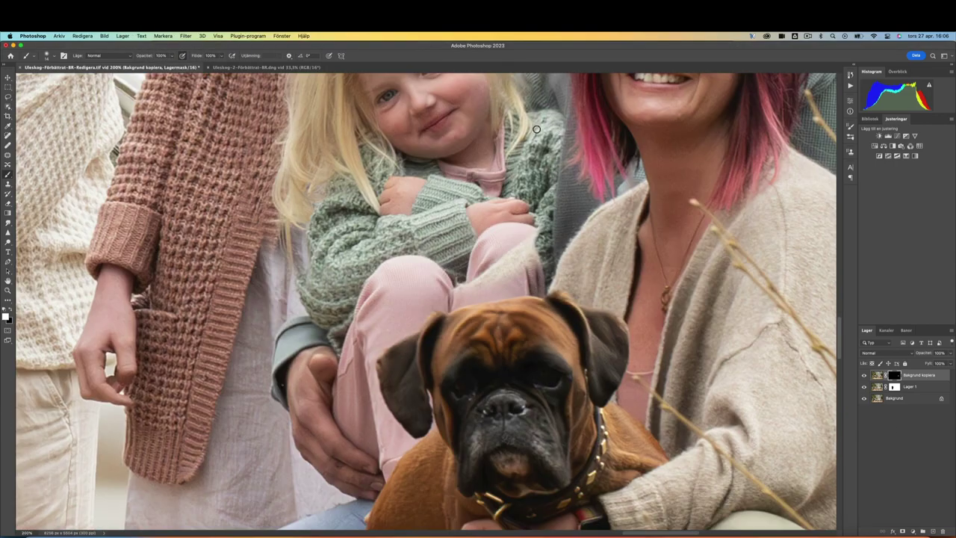
pyautogui.moveTo(522, 273); pyautogui.dragTo(414, 257)
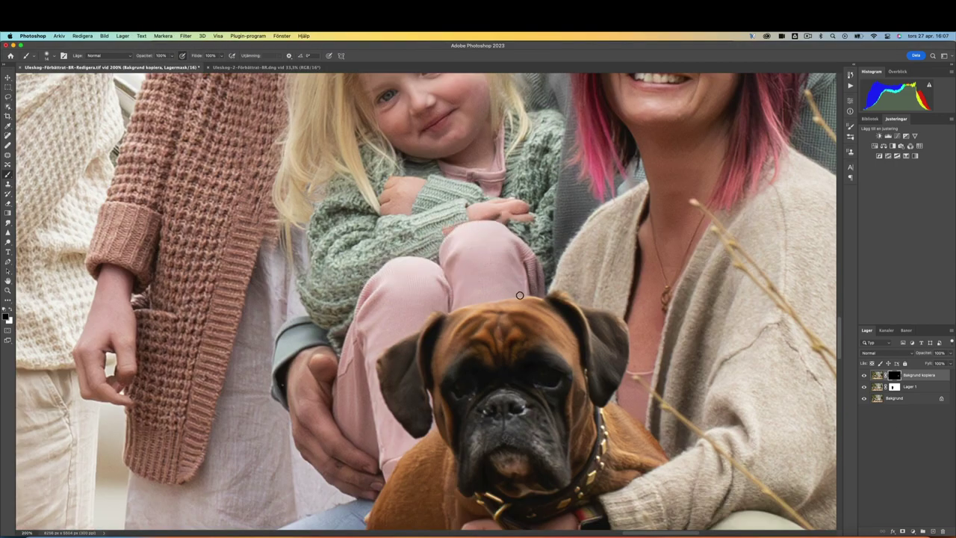
pyautogui.scroll(5, 519, 294)
# - Paint in white around the girl and woman, view the masked layer alone, and duplicate Bakgrund again
pyautogui.press('x')
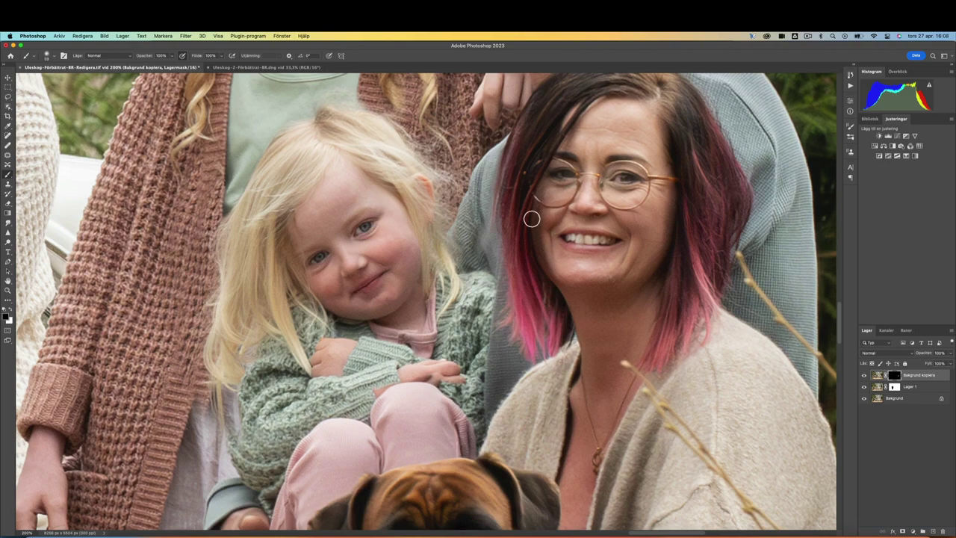
pyautogui.press('super+plus')
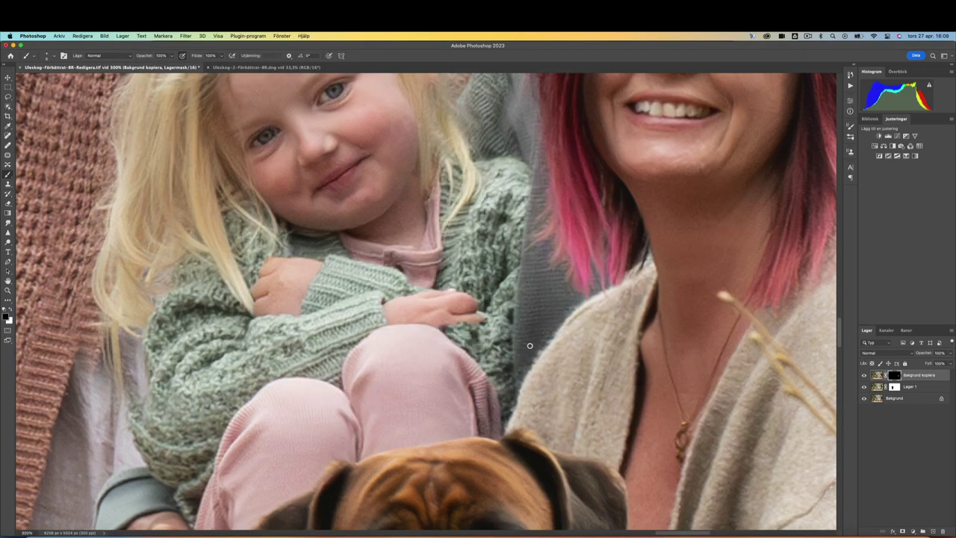
pyautogui.press('super+minus')
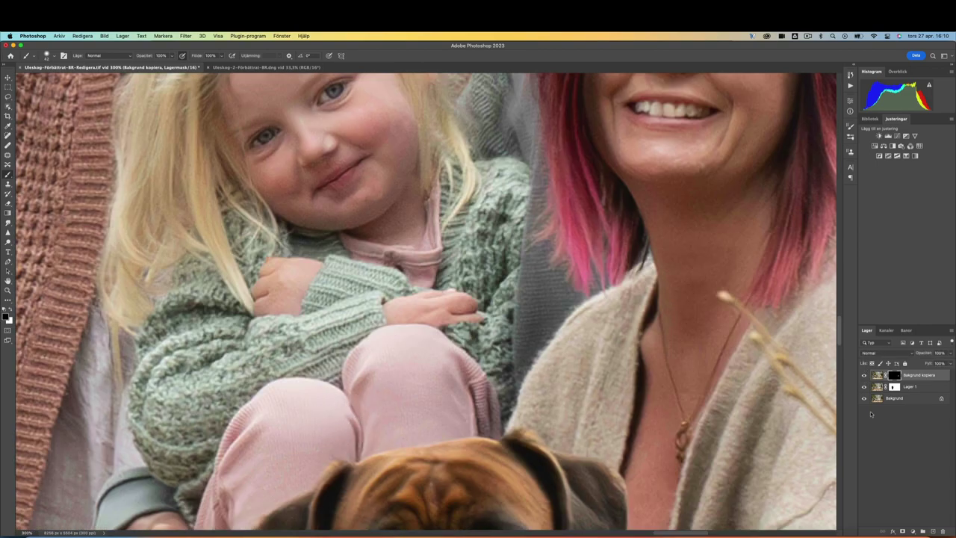
pyautogui.keyDown('alt'); pyautogui.click(863, 375); pyautogui.keyUp('alt')
pyautogui.press('super+1')
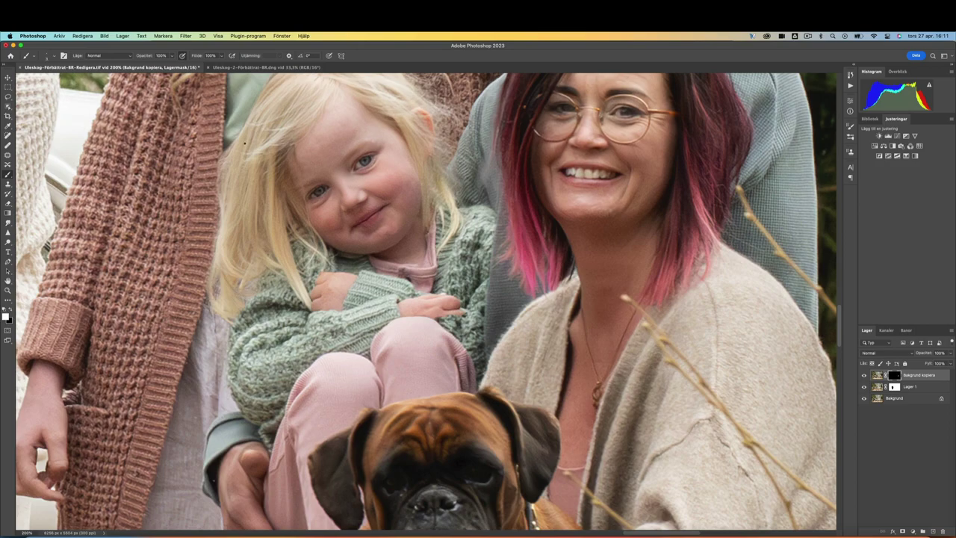
pyautogui.press('super+0')
pyautogui.press('super+j')
# - Give the new Bakgrund copy a black mask, paint in the blonde woman's face, and save
pyautogui.press('super+1')
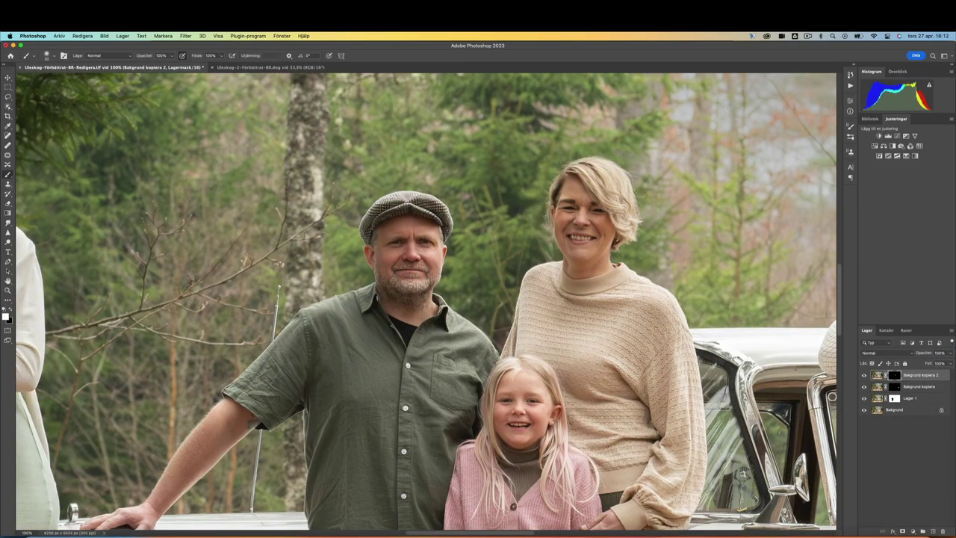
pyautogui.press('super+plus')
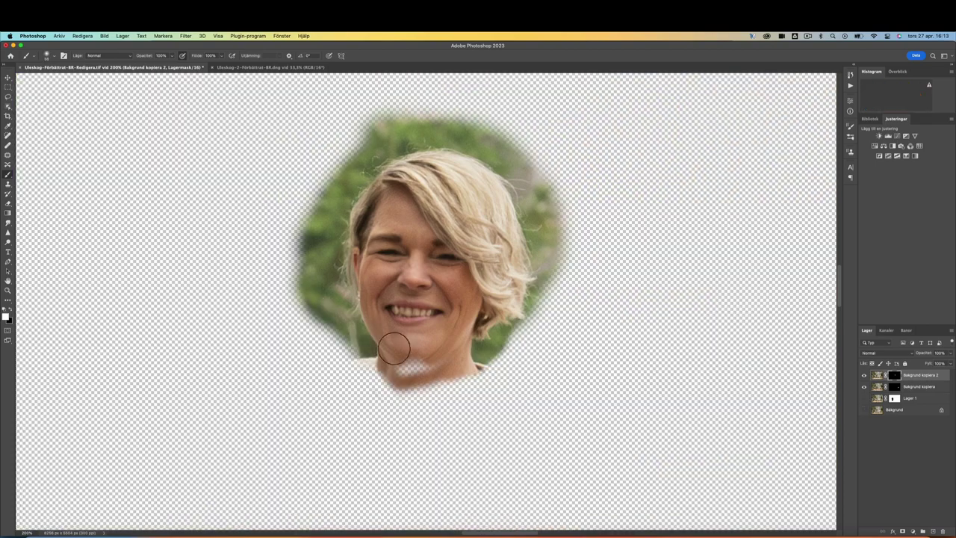
pyautogui.press('super+plus')
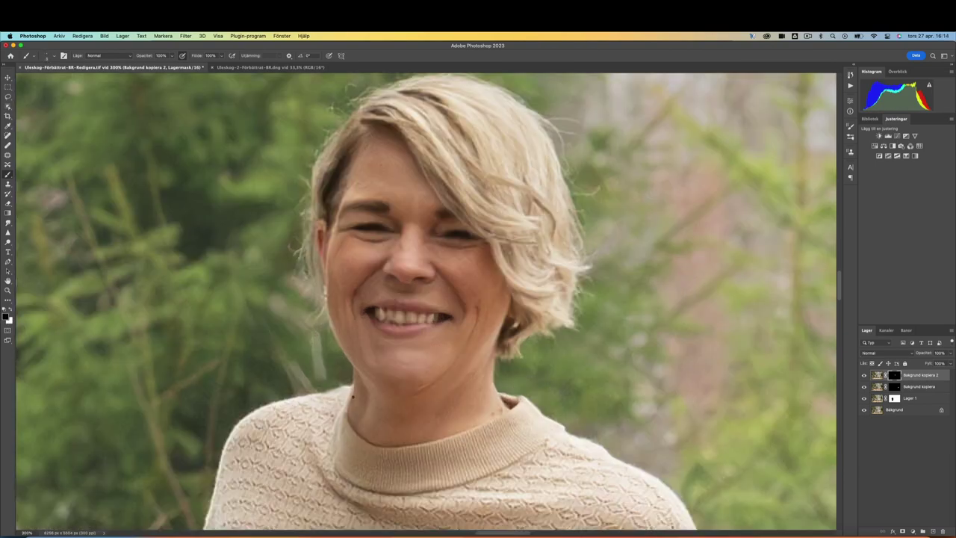
pyautogui.press('super+0')
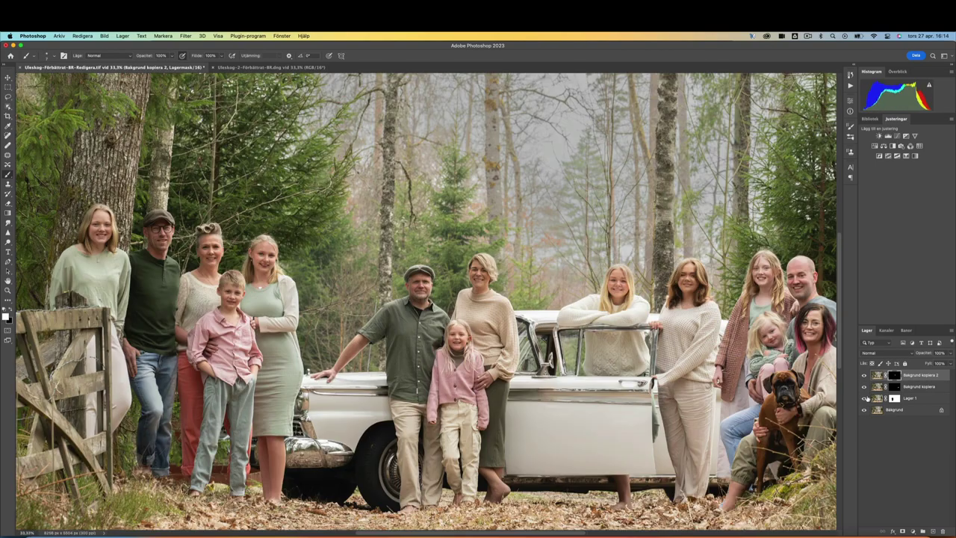
pyautogui.press('super+s')
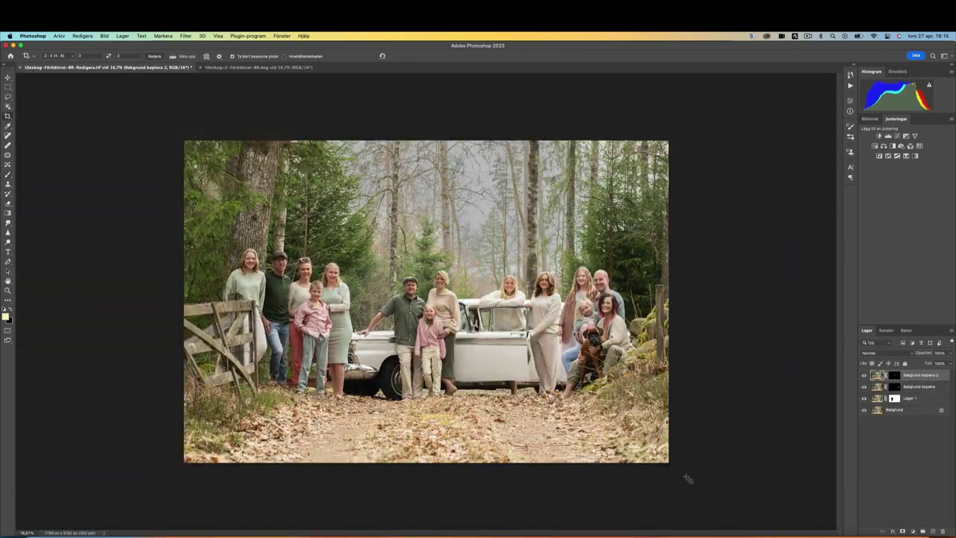
# - Commit the straightening crop, then step back in History to the content-aware crop state
pyautogui.press('Return')
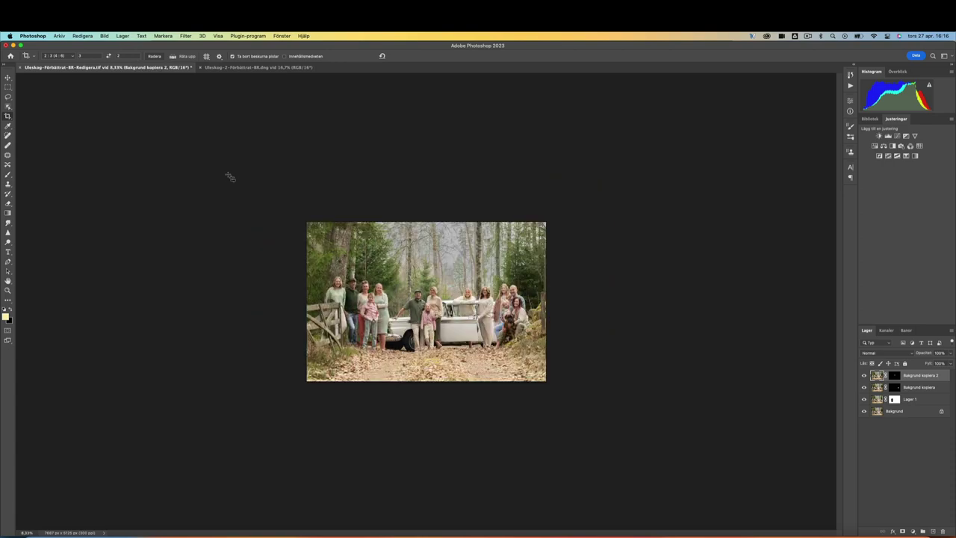
pyautogui.press('super+minus')
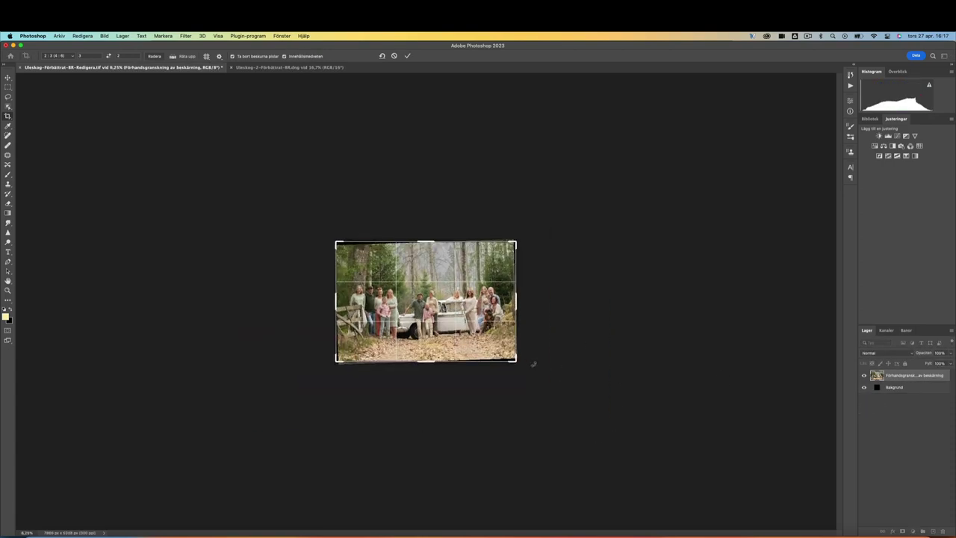
pyautogui.press('super+plus')
pyautogui.click(849, 75)
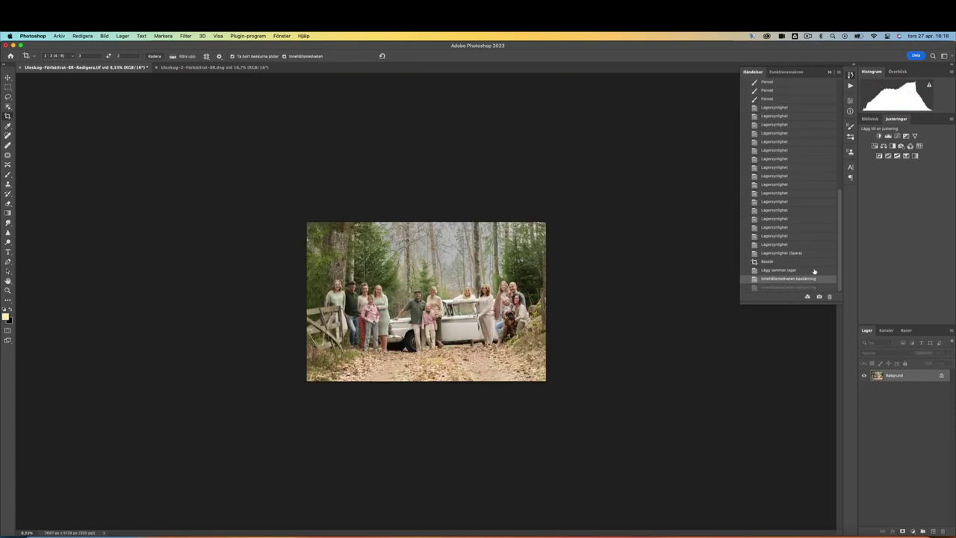
# - Add a retouch layer and spot-heal the diagonal branches above the family
pyautogui.scroll(5, 510, 249)
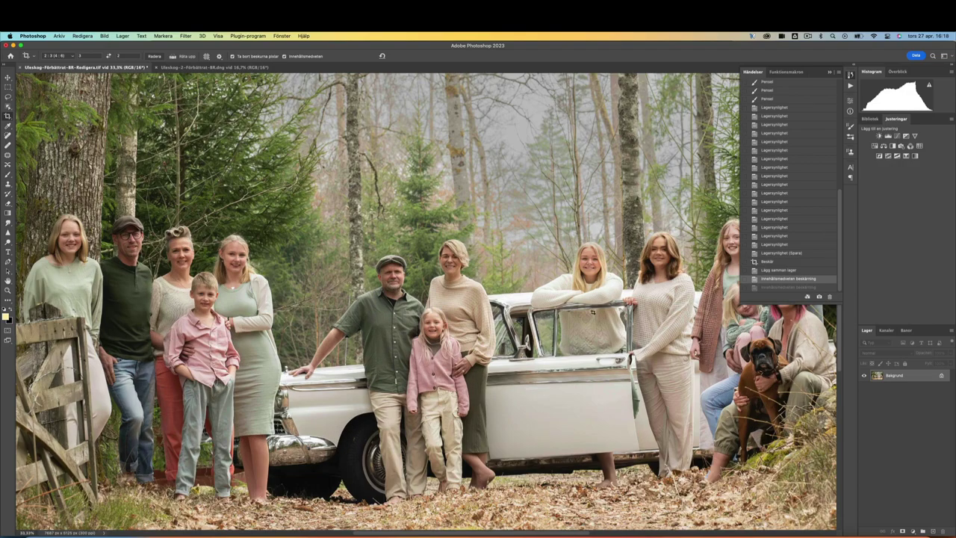
pyautogui.press('shift+super+n')
pyautogui.press('j')
pyautogui.moveTo(409, 357)
pyautogui.mouseDown()
pyautogui.moveTo(408, 317)
pyautogui.moveTo(320, 177)
pyautogui.mouseUp()
pyautogui.moveTo(396, 288); pyautogui.dragTo(359, 163)
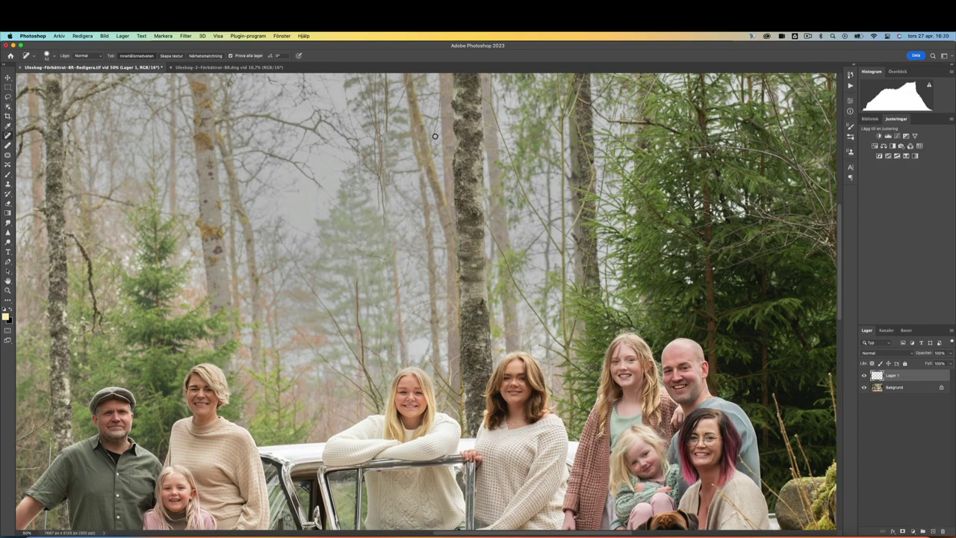
pyautogui.moveTo(339, 373); pyautogui.dragTo(282, 314)
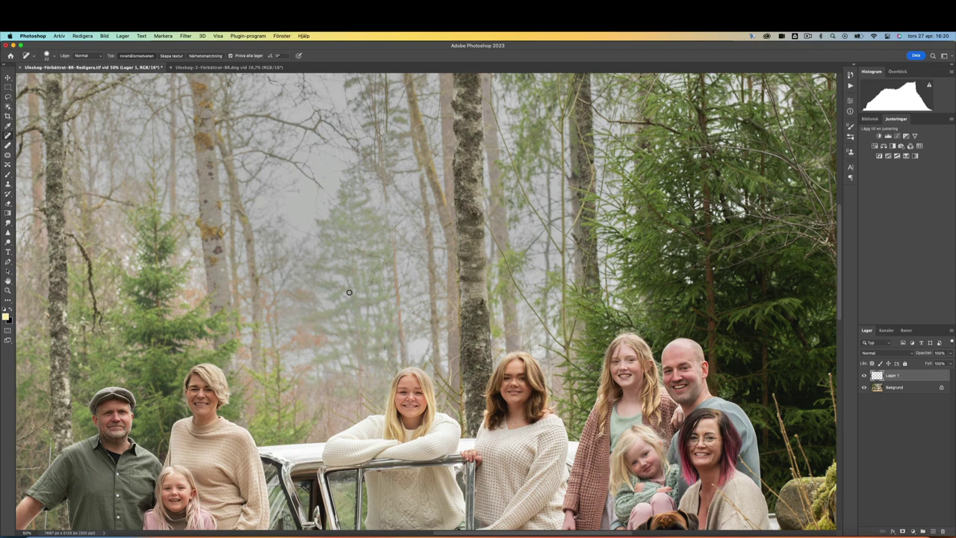
# - Spot-heal the branches behind the left group and the thin twig between the man and woman
pyautogui.press('h')
pyautogui.moveTo(349, 292); pyautogui.dragTo(445, 337)
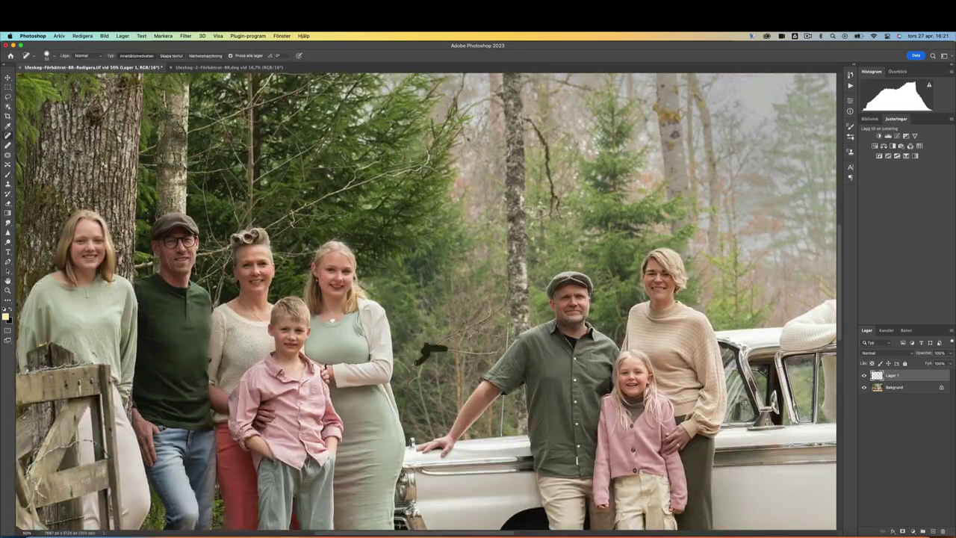
pyautogui.moveTo(269, 224); pyautogui.dragTo(431, 158)
pyautogui.moveTo(277, 190); pyautogui.dragTo(280, 218)
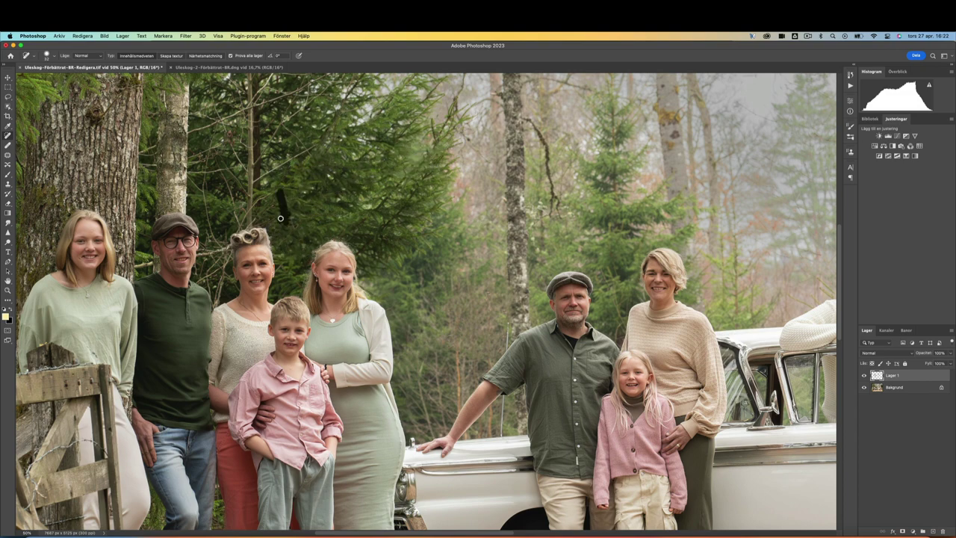
pyautogui.moveTo(199, 254); pyautogui.dragTo(227, 257)
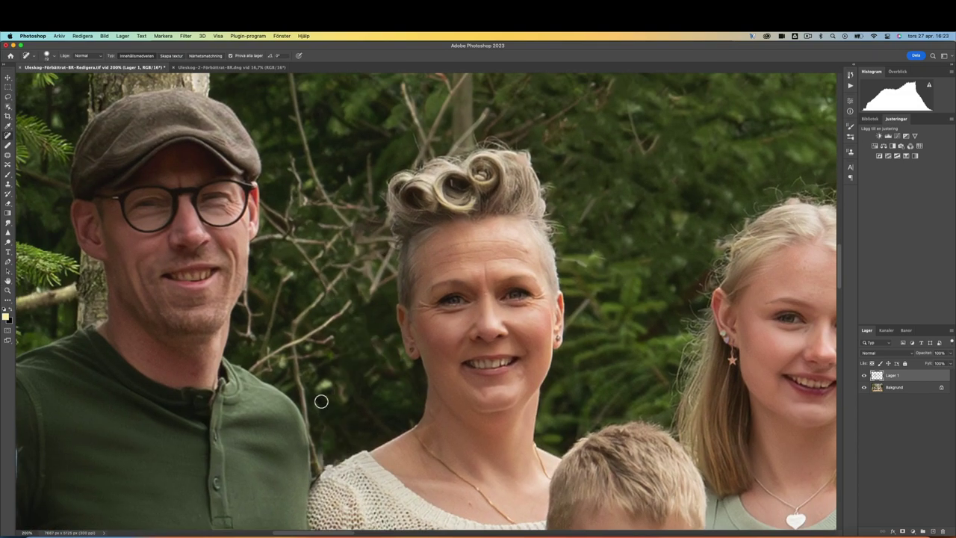
pyautogui.moveTo(273, 371); pyautogui.dragTo(301, 344)
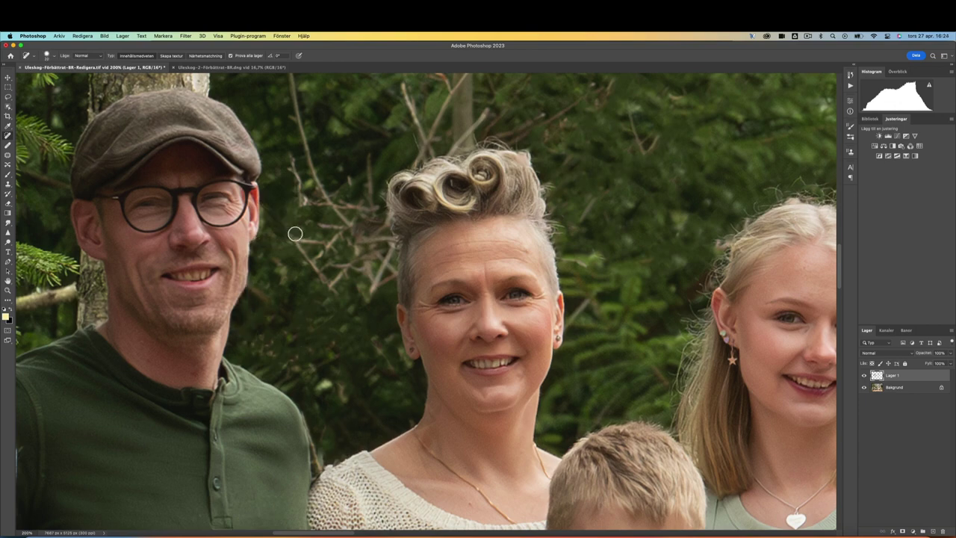
# - Heal the twigs above the woman's hair and paint dark foliage tone beside it
pyautogui.moveTo(295, 233); pyautogui.dragTo(358, 284)
pyautogui.scroll(3, 405, 266)
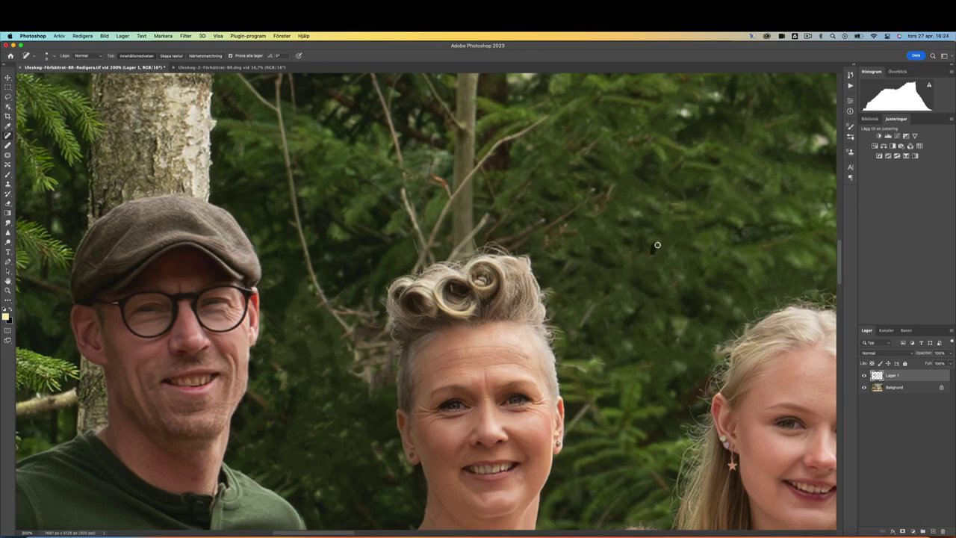
pyautogui.moveTo(522, 242); pyautogui.dragTo(422, 175)
pyautogui.moveTo(455, 257); pyautogui.dragTo(508, 209)
pyautogui.press('b')
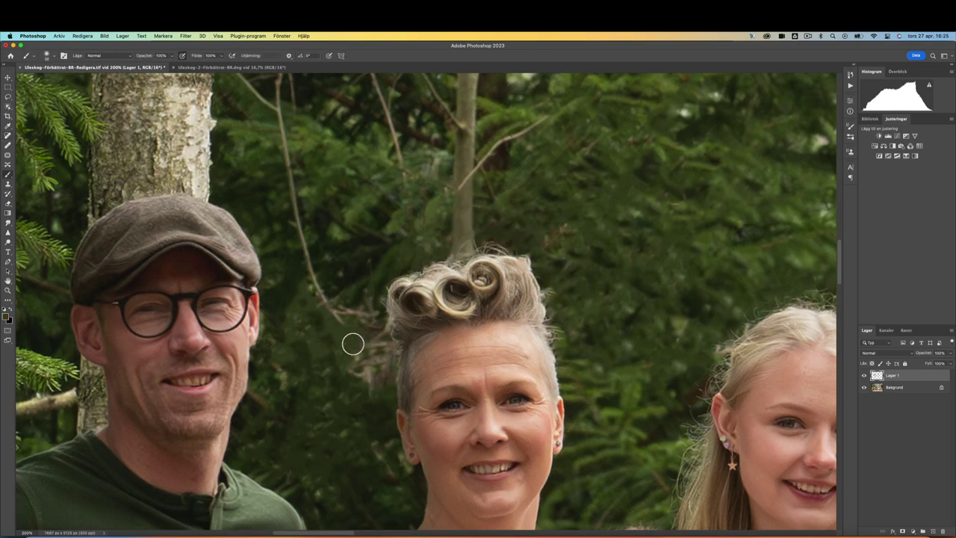
pyautogui.moveTo(351, 341); pyautogui.dragTo(358, 310)
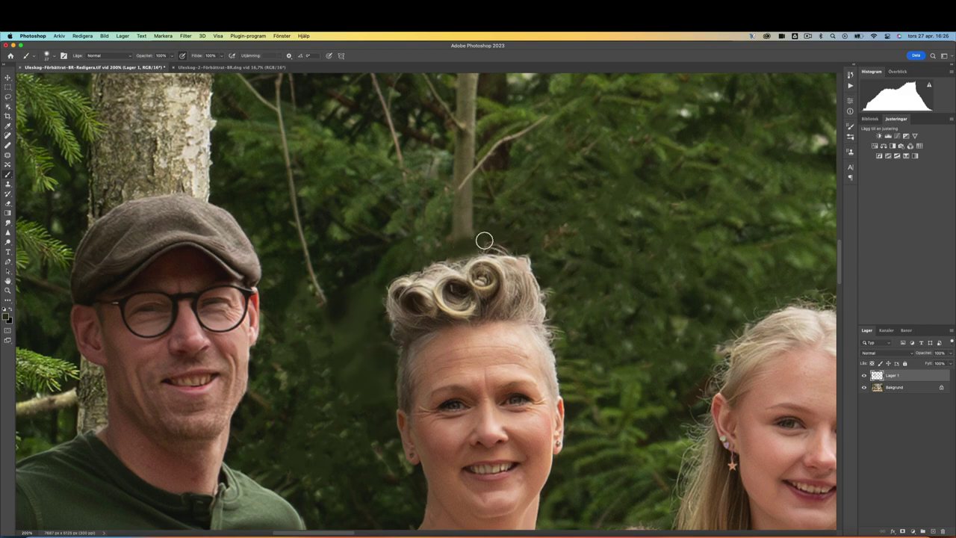
# - Add a new empty retouch layer and resume spot healing
pyautogui.hotkey('ctrl', 'shift', 'alt', 'n')
pyautogui.press('j')
pyautogui.moveTo(312, 294); pyautogui.dragTo(278, 106)
pyautogui.scroll(6, 311, 294)
# - Pan around the photo checking for remaining stray twigs
pyautogui.moveTo(373, 259); pyautogui.dragTo(419, 314)
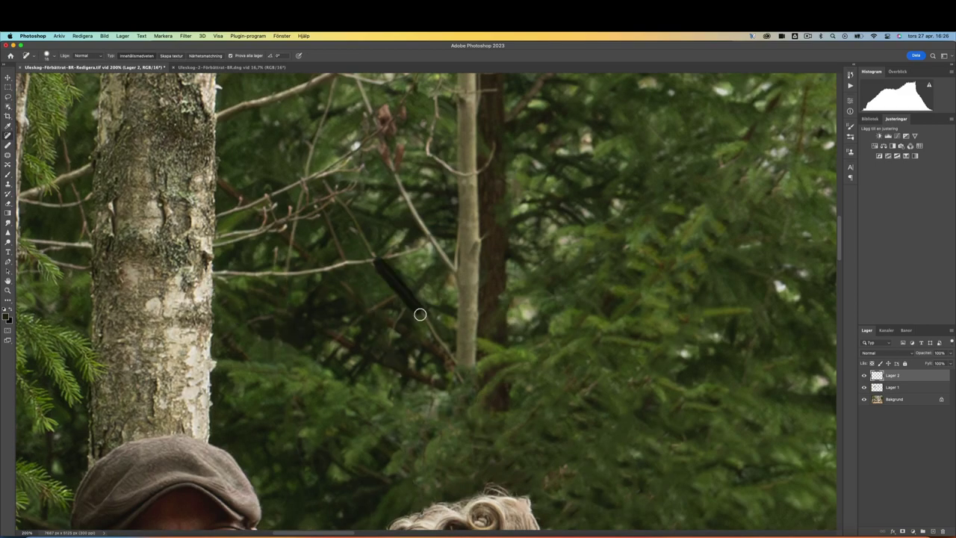
pyautogui.scroll(-5, 420, 314)
pyautogui.scroll(3, 377, 352)
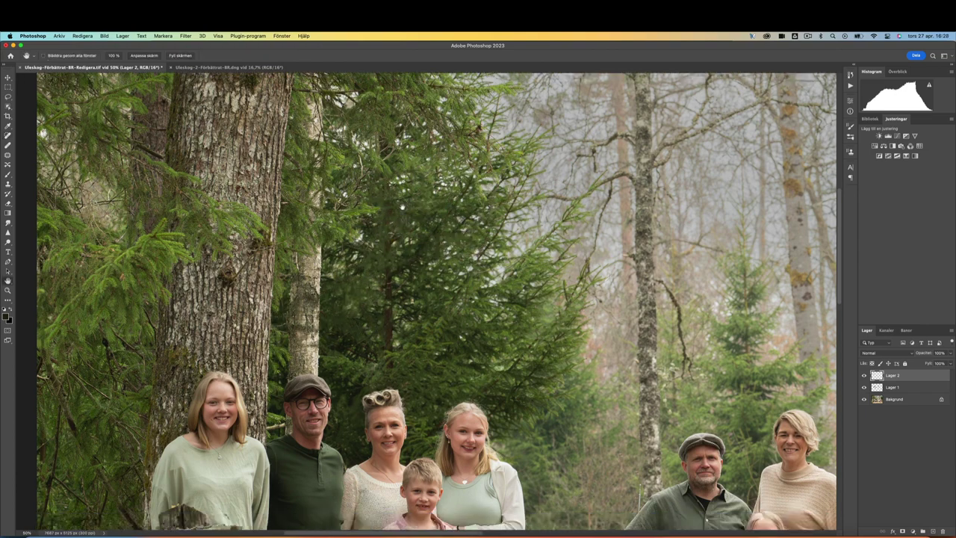
pyautogui.scroll(-10, 404, 189)
pyautogui.hscroll(-5, 404, 189)
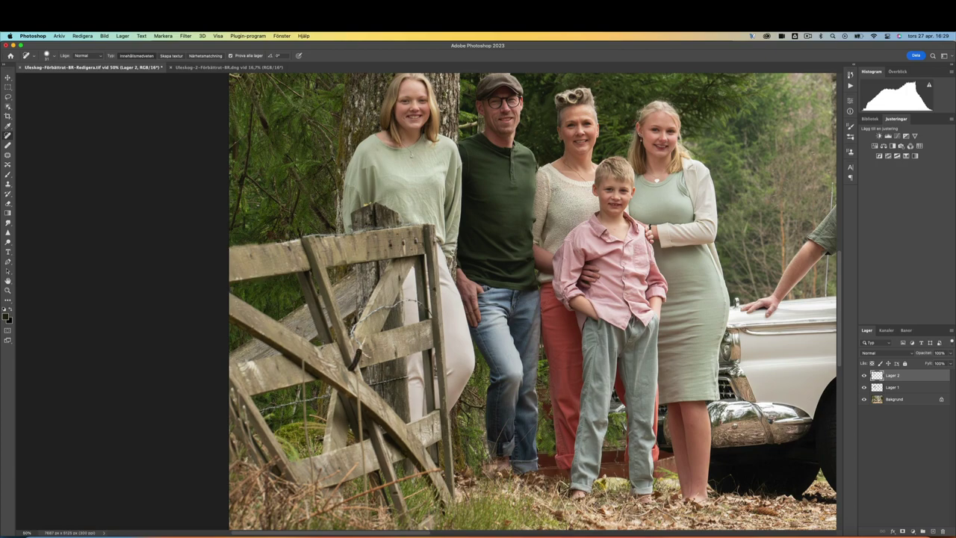
pyautogui.scroll(-5, 366, 227)
pyautogui.scroll(15, 366, 298)
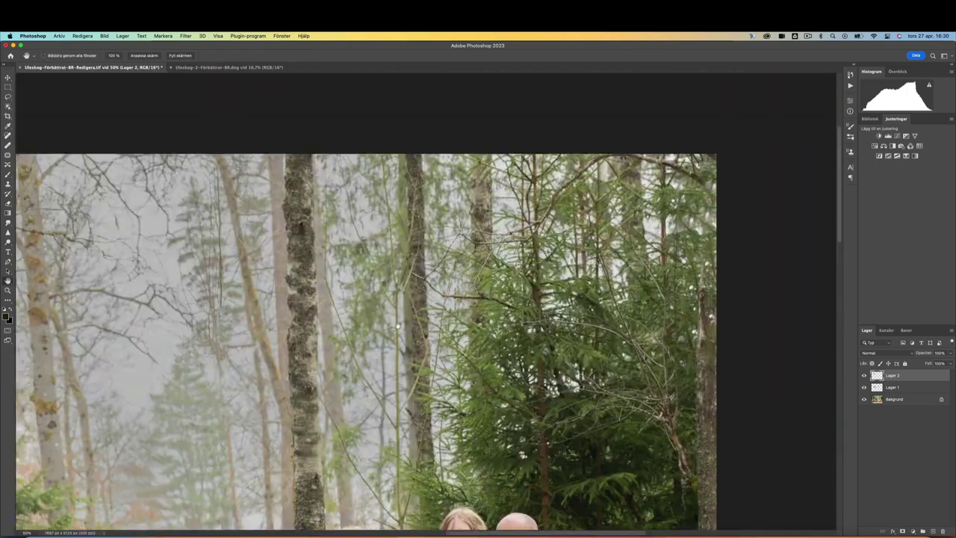
pyautogui.hscroll(-3, 368, 373)
pyautogui.hscroll(5, 371, 489)
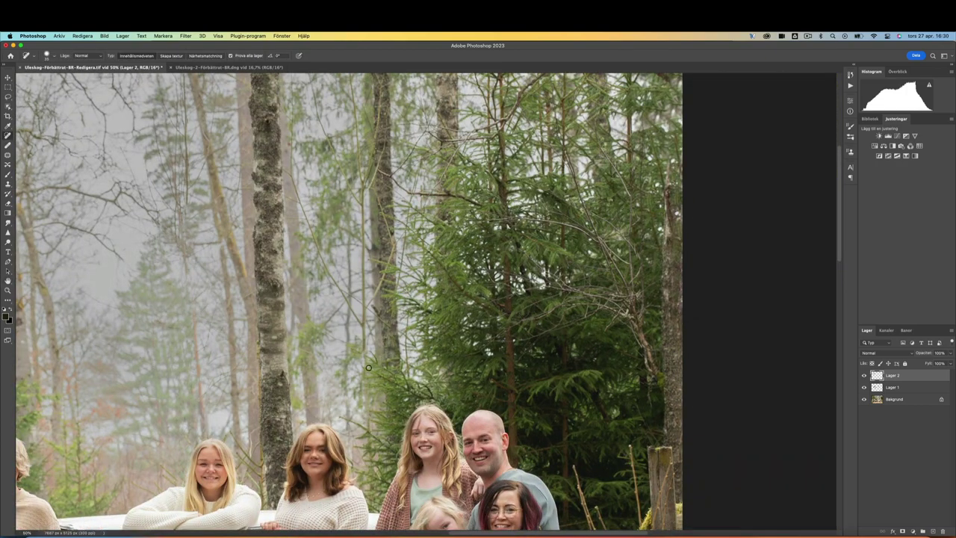
pyautogui.scroll(5, 322, 258)
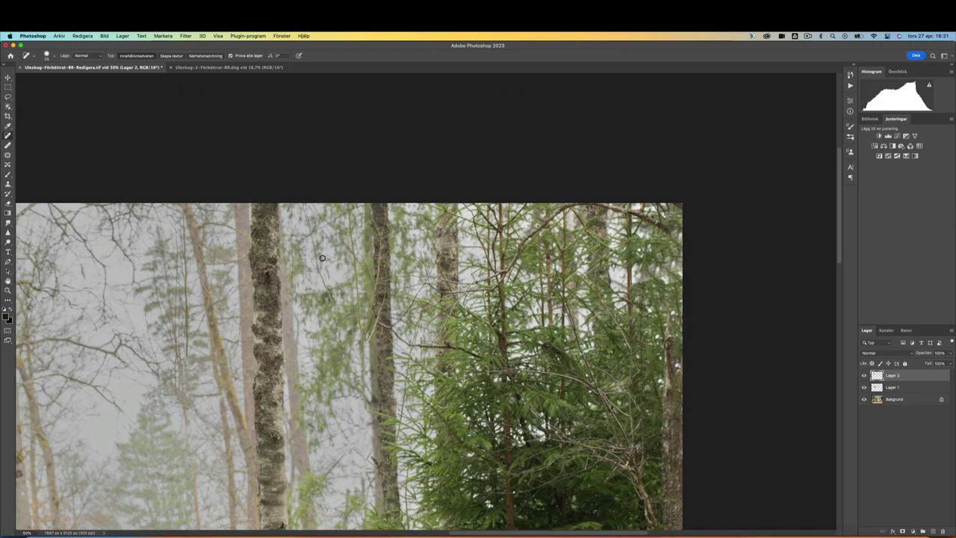
# - On a new layer, paint a light warm haze across the upper middle of the forest
pyautogui.hotkey('shift', 'j')
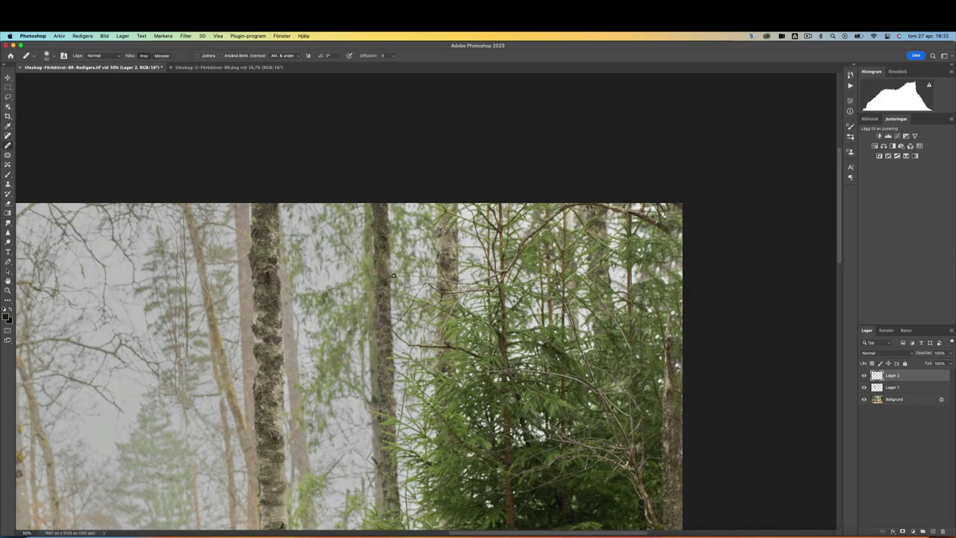
pyautogui.hotkey('shift', 'j')
pyautogui.hotkey('ctrl', '0')
pyautogui.hotkey('ctrl', '+')
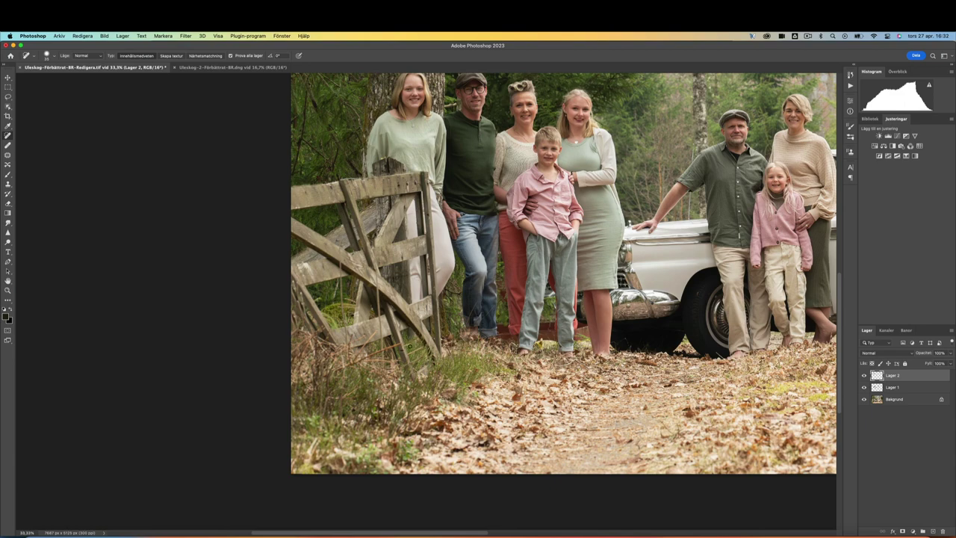
pyautogui.press('b')
pyautogui.hotkey('ctrl', 'shift', 'alt', 'n')
pyautogui.hotkey('ctrl', '-')
pyautogui.hotkey('ctrl', '-')
pyautogui.hotkey('ctrl', '-')
pyautogui.moveTo(403, 239)
pyautogui.mouseDown()
pyautogui.moveTo(509, 226)
pyautogui.moveTo(694, 321)
pyautogui.mouseUp()
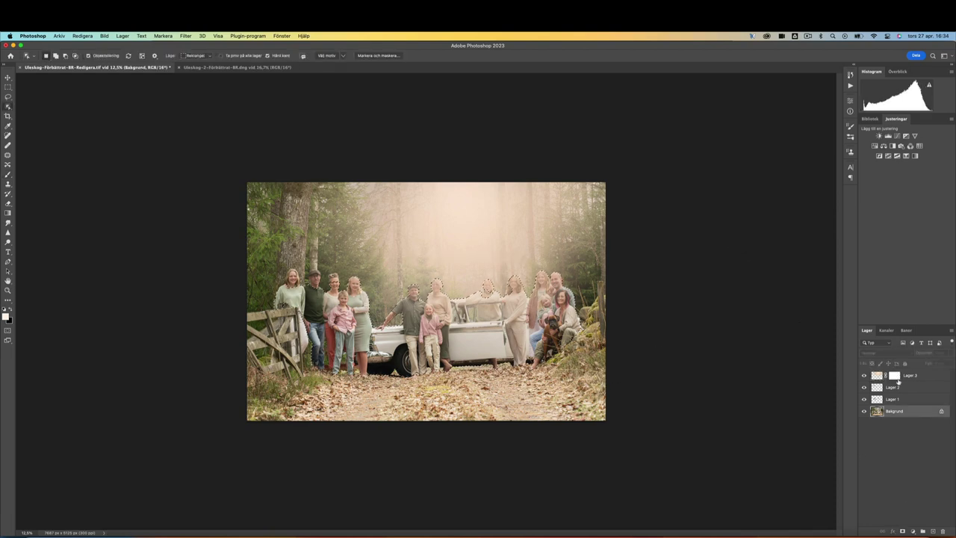
# - Mask the warm haze off the people and zoom in to check the result
pyautogui.click(912, 531)
pyautogui.hotkey('ctrl', '+')
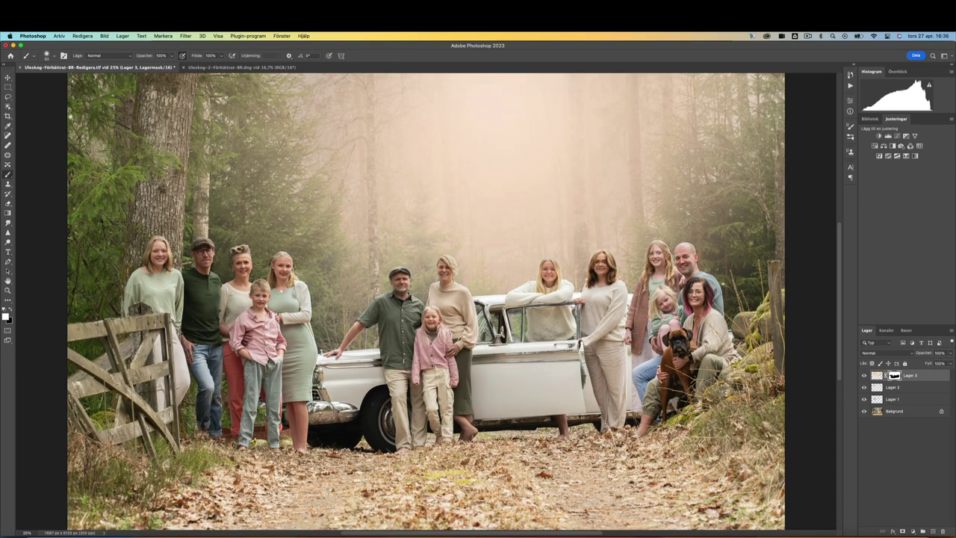
pyautogui.hotkey('ctrl', '-')
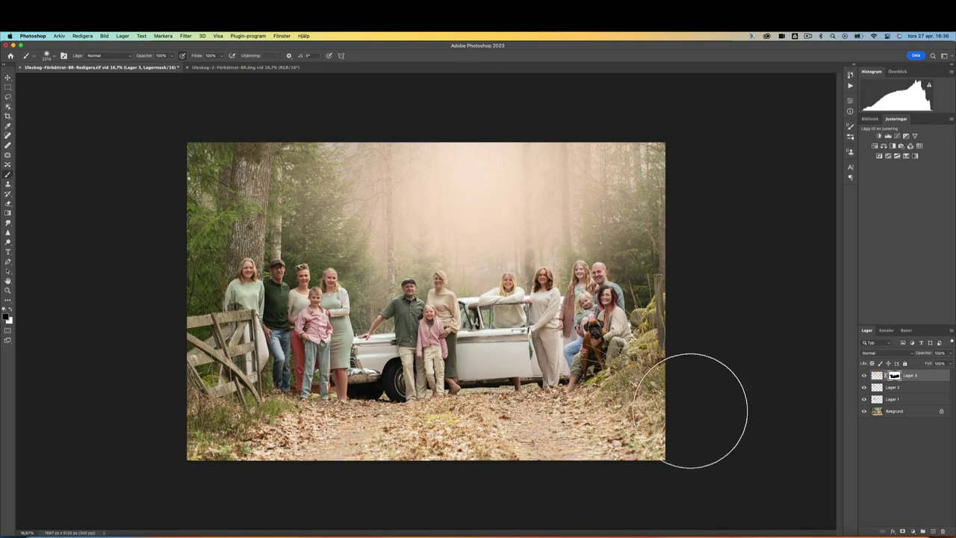
# - On new Lager 4, darken the left edge and bottom, then add the Ner högdagrar layer
pyautogui.hotkey('ctrl', 'shift', 'alt', 'n')
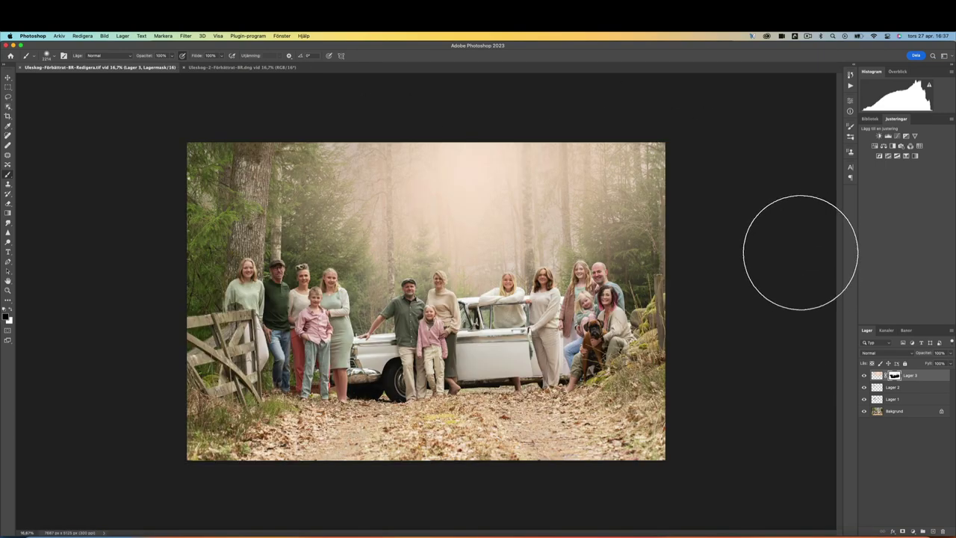
pyautogui.moveTo(244, 468)
pyautogui.mouseDown()
pyautogui.moveTo(182, 378)
pyautogui.moveTo(186, 151)
pyautogui.mouseUp()
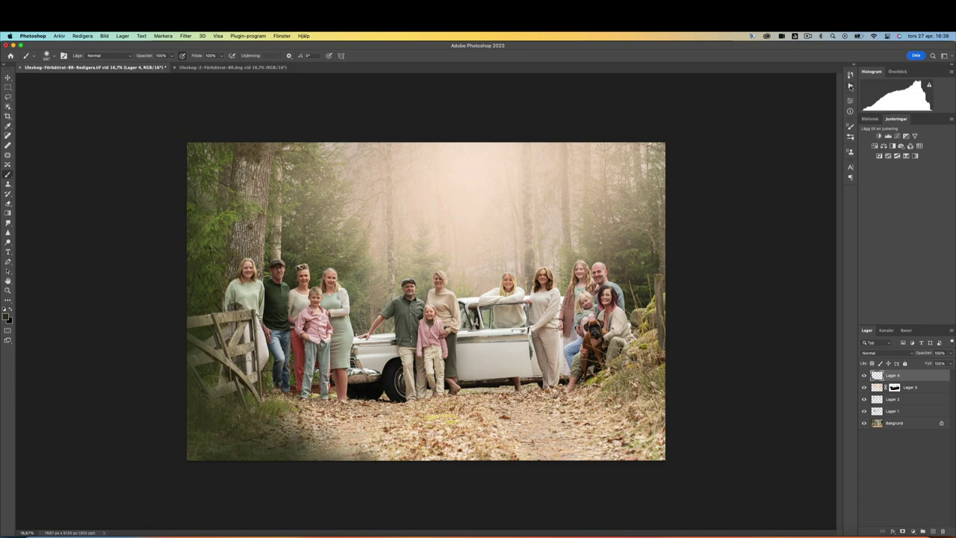
pyautogui.press('F2')
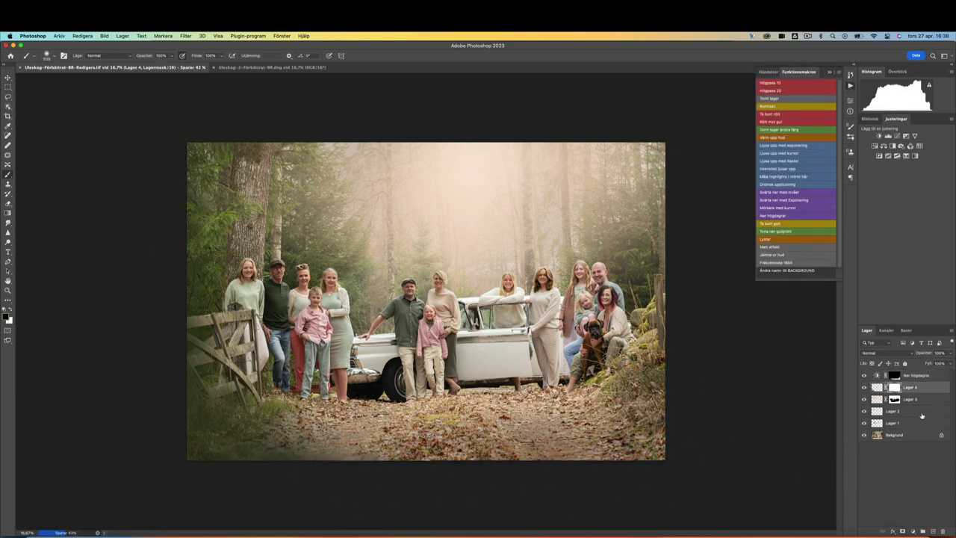
# - Play the Kontrast, Värm hud, Ljusa upp med Raster and Rött mot gul actions via F-keys
pyautogui.hscroll(-10, 507, 269)
pyautogui.press('[')
pyautogui.press('[')
pyautogui.press('[')
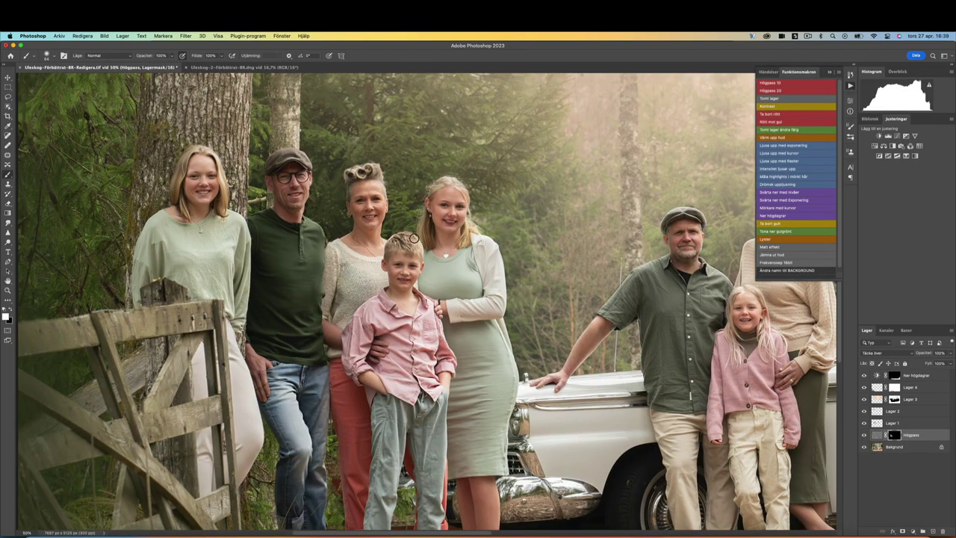
pyautogui.hscroll(10, 659, 302)
pyautogui.hscroll(10, 465, 197)
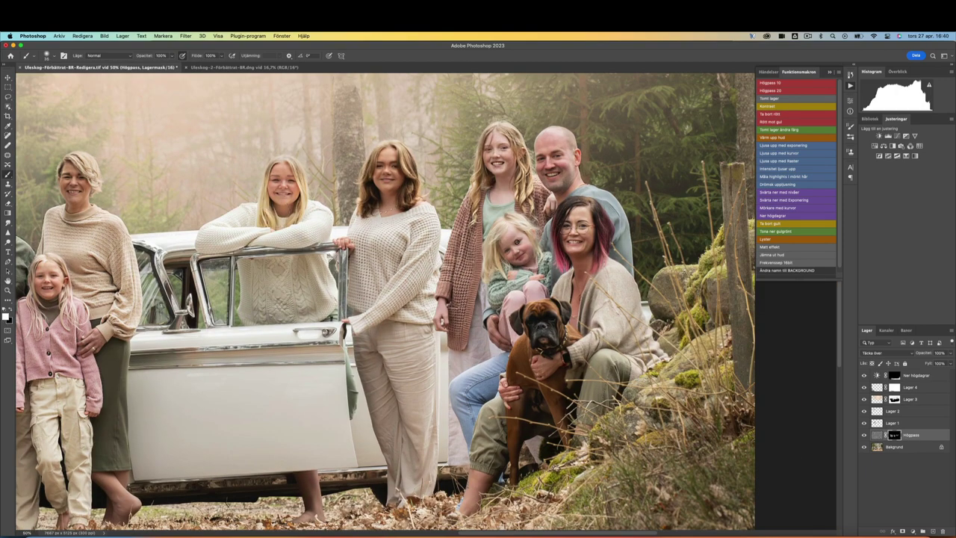
pyautogui.press('F3')
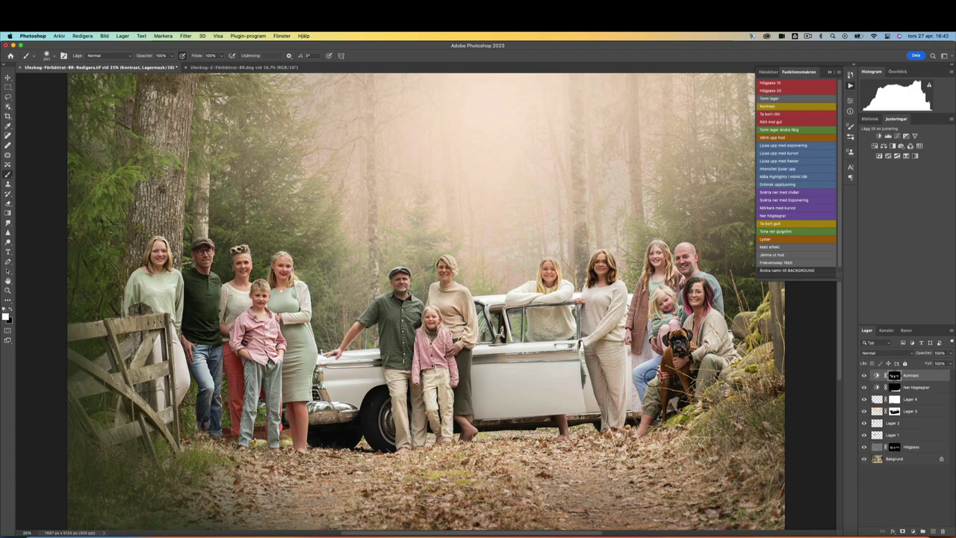
pyautogui.press('F7')
pyautogui.press('F10')
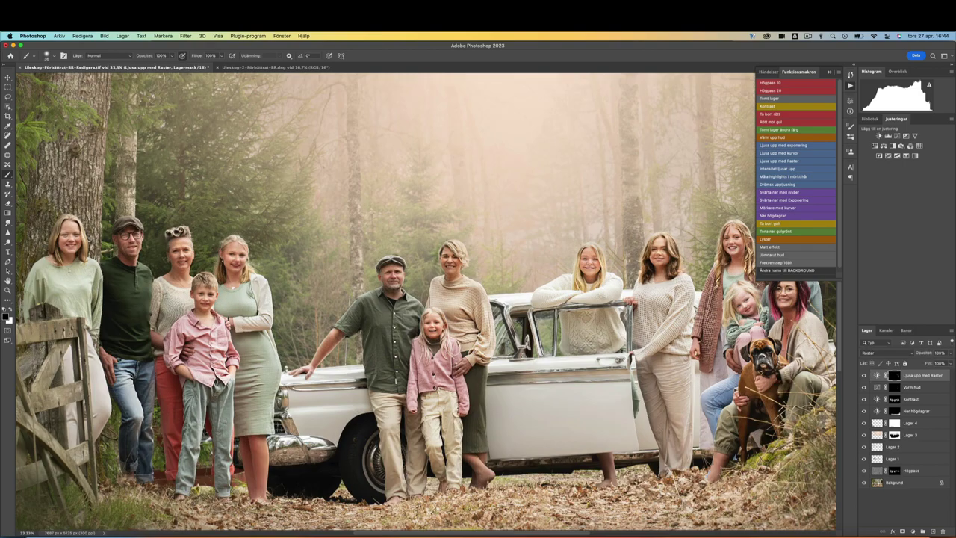
pyautogui.press('F5')
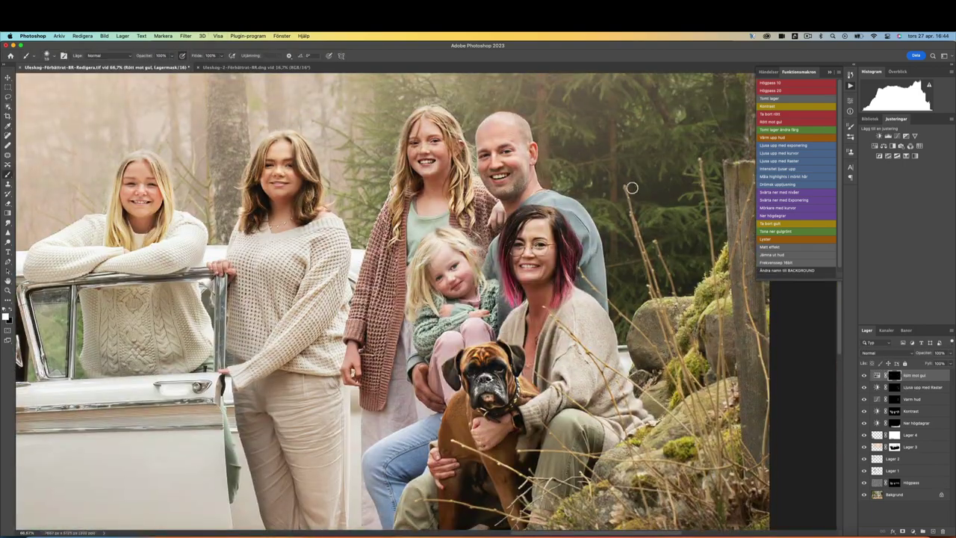
# - Add Ljusa upp med Exponering and Svärta ner layers, then Ta bort gult above Värm hud
pyautogui.press('F8')
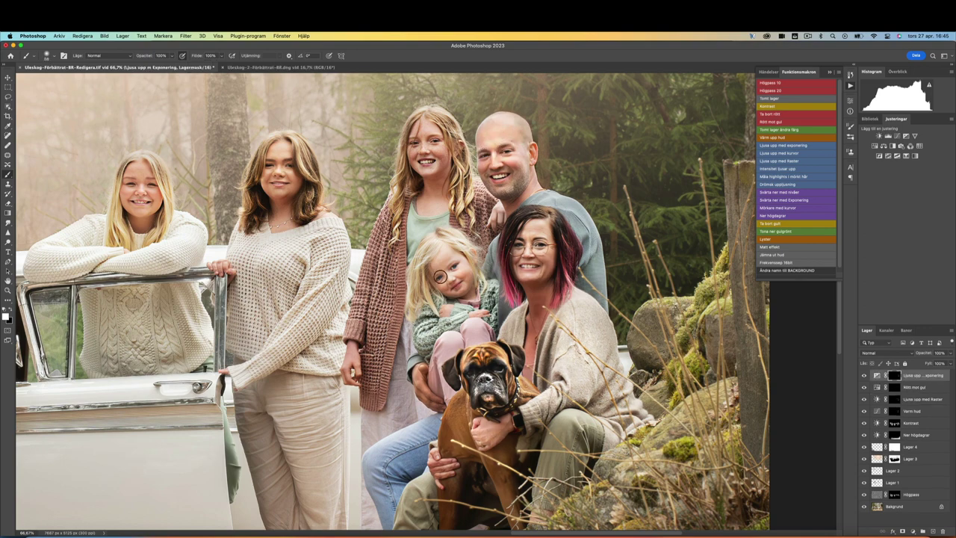
pyautogui.press('F9')
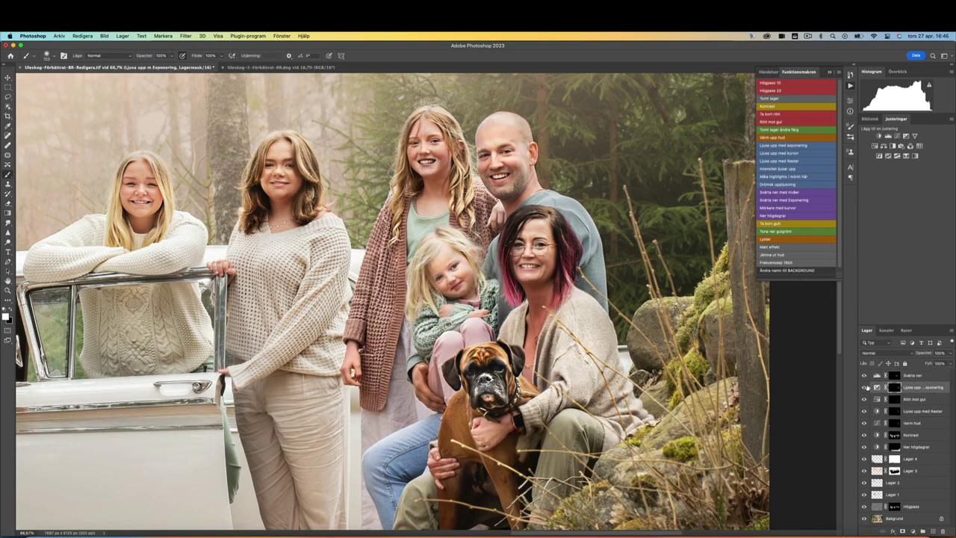
pyautogui.hscroll(-10, 401, 223)
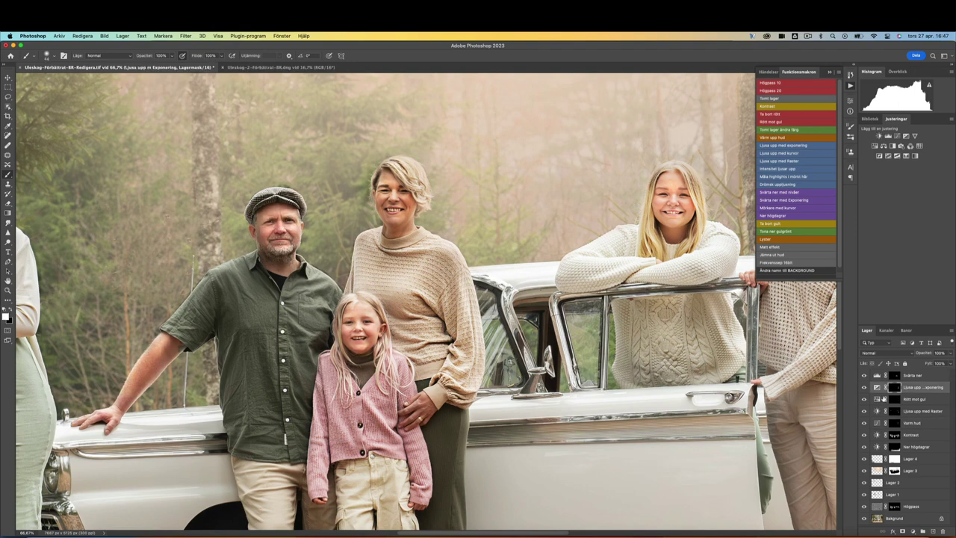
pyautogui.scroll(-3, 378, 192)
pyautogui.hscroll(-4, 379, 192)
pyautogui.hscroll(-8, 378, 192)
pyautogui.scroll(2, 560, 178)
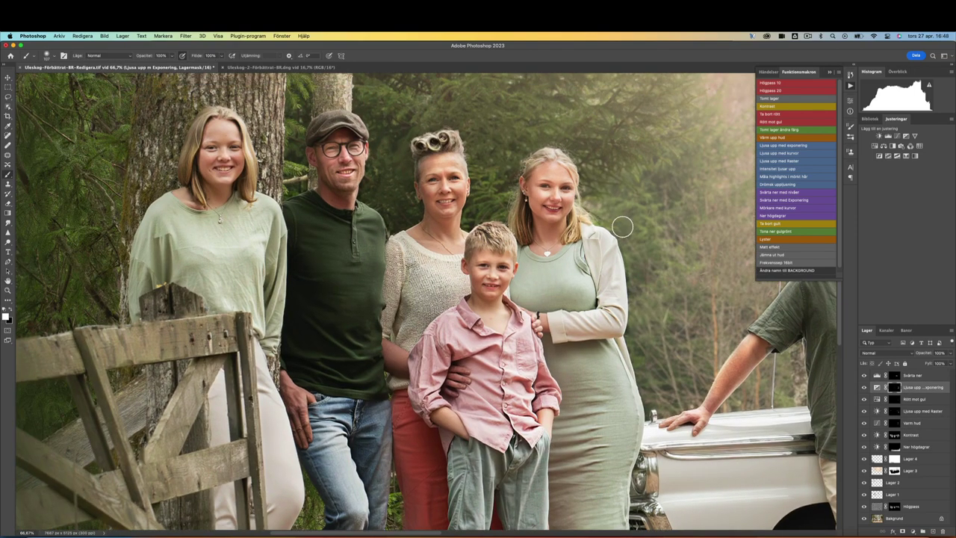
pyautogui.click(911, 422)
pyautogui.press('super+0')
pyautogui.press('F5')
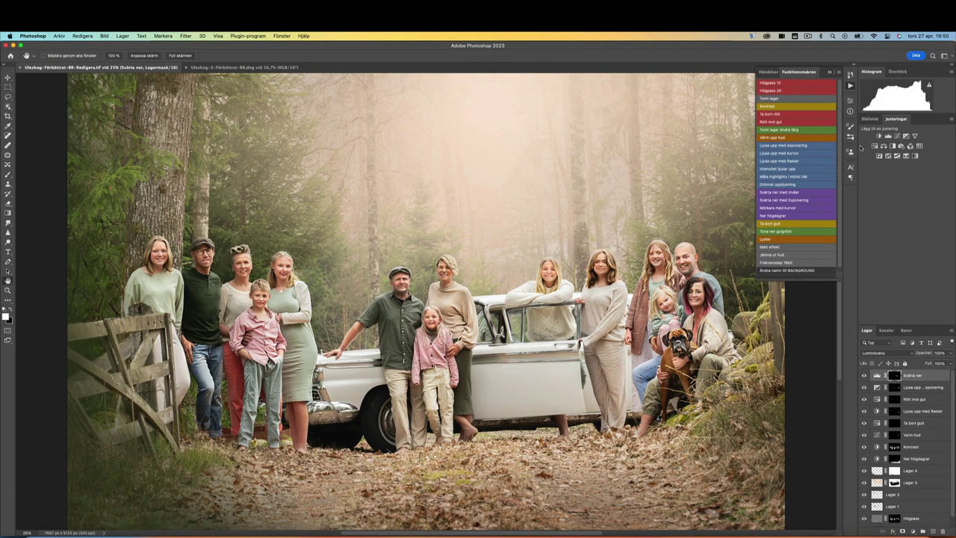
# - Add the Mörkare med Kurvor, empty Lager 5, Tona ner gulgrönt and Lyster glow layers
pyautogui.click(784, 207)
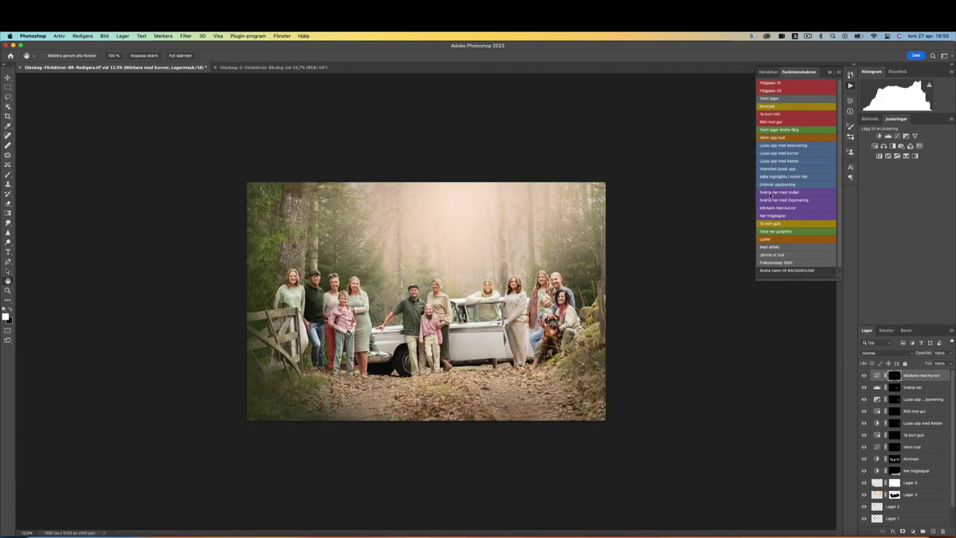
pyautogui.press('F3')
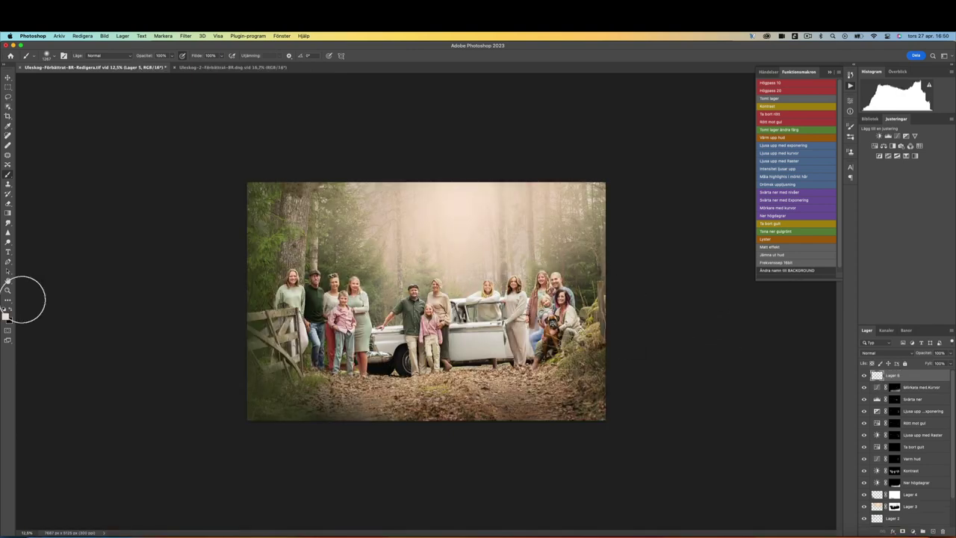
pyautogui.press('F4')
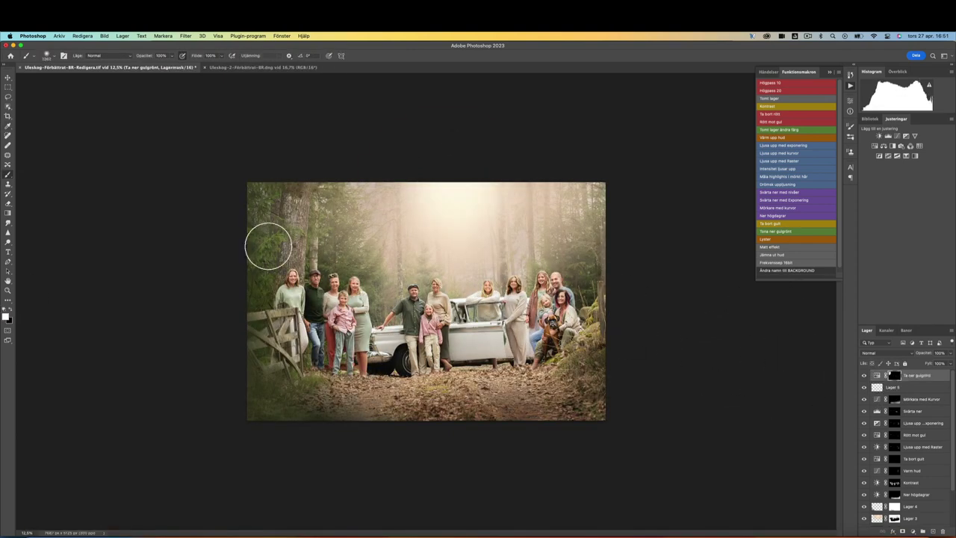
pyautogui.press('F5')
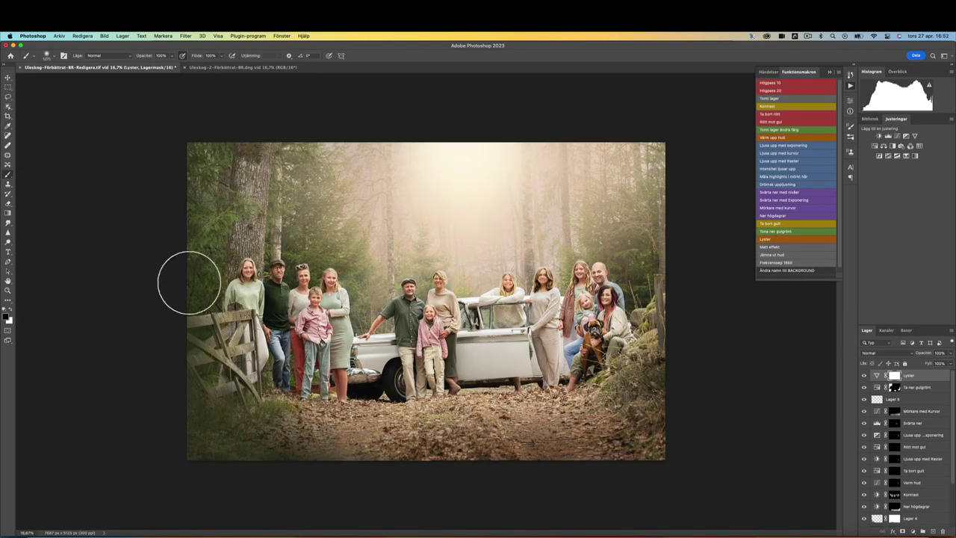